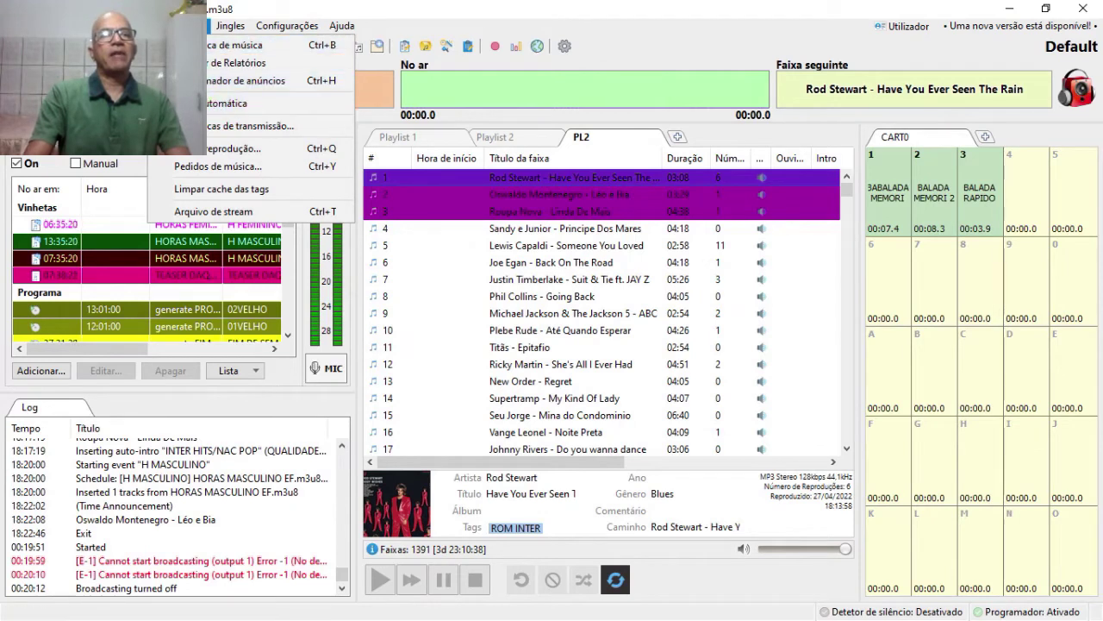
Step: Open the automatic intro rules and bring up the INTER2000 /INTER HITS rule for editing
{"action": "left_click", "coordinate": [217, 105]}
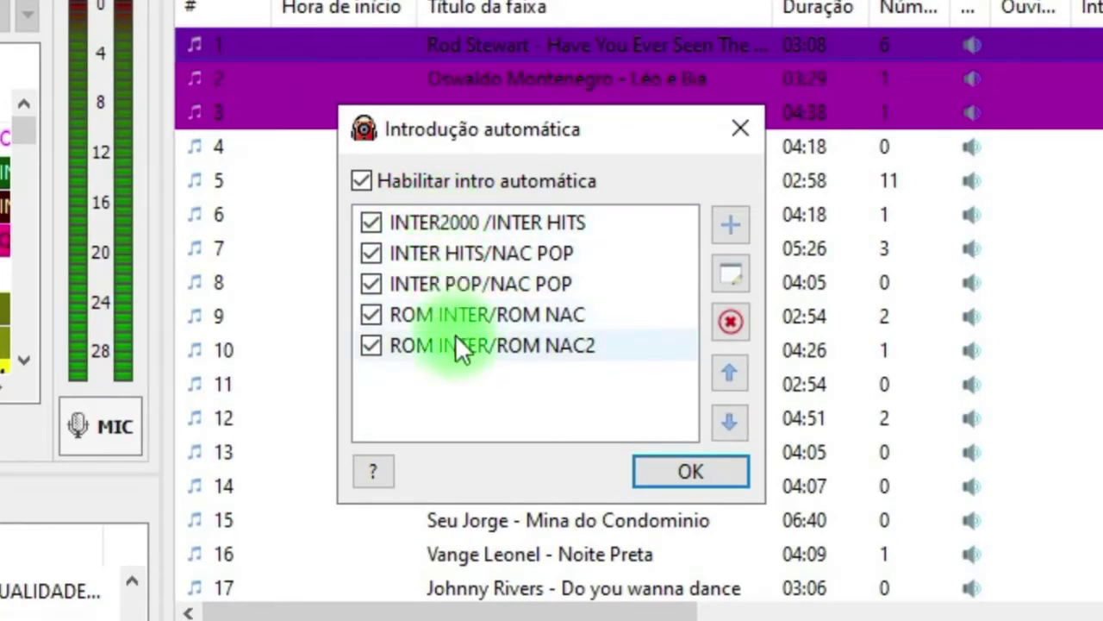
{"action": "left_click", "coordinate": [459, 217]}
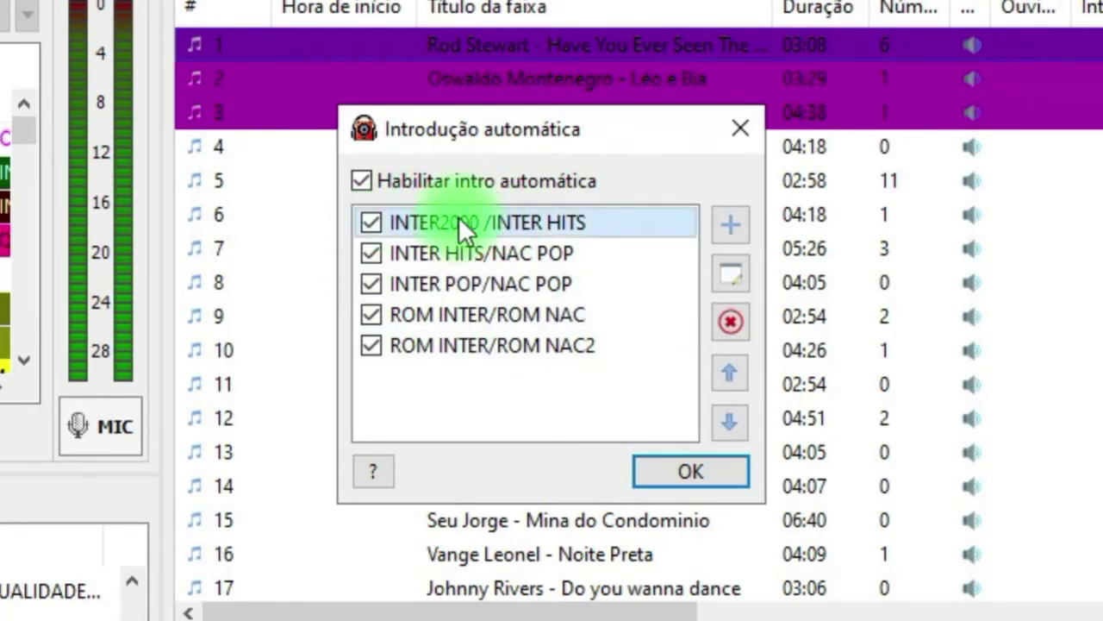
{"action": "left_click", "coordinate": [745, 275]}
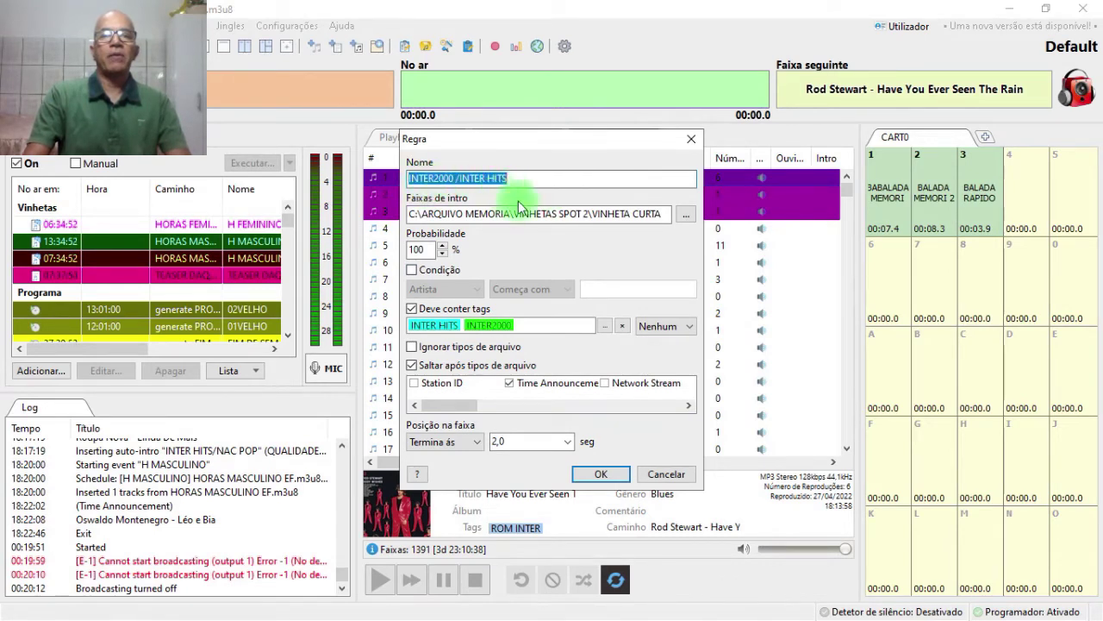
Step: Browse from the rule's intro track folder up to VINHETAS SPOT 2 to view its jingle folders, without choosing another
{"action": "left_click", "coordinate": [684, 216]}
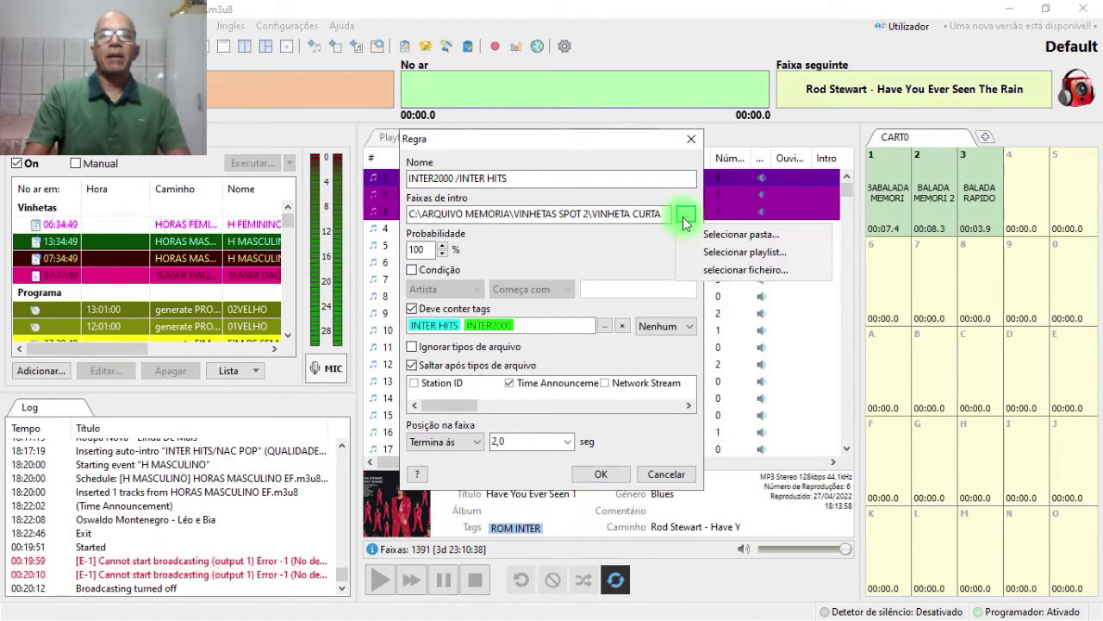
{"action": "left_click", "coordinate": [741, 234]}
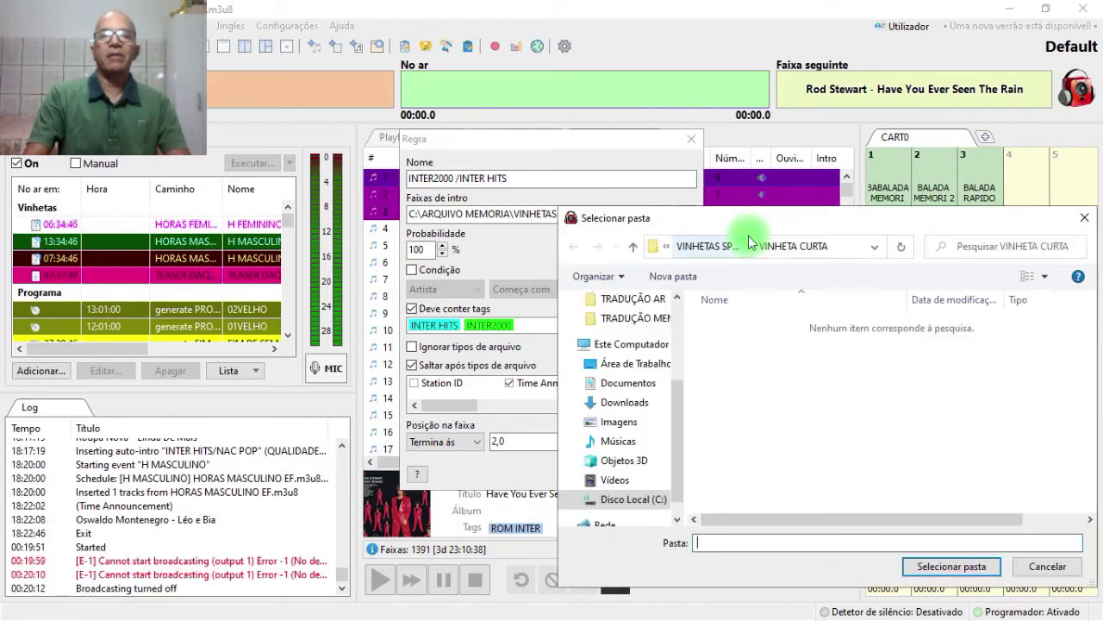
{"action": "left_click", "coordinate": [635, 249]}
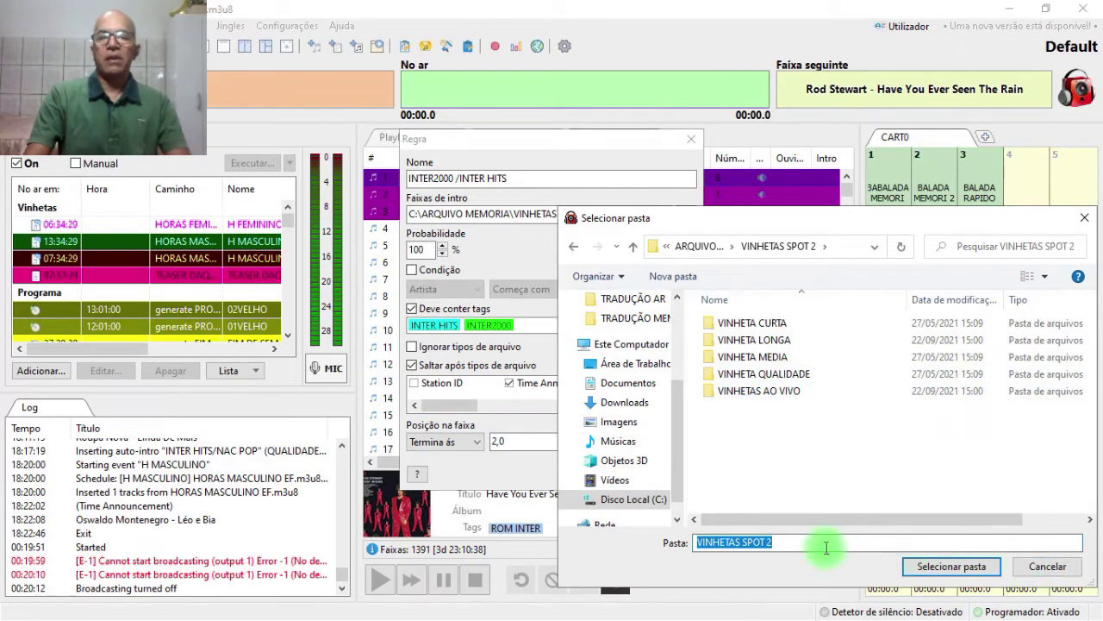
{"action": "left_click", "coordinate": [1050, 572]}
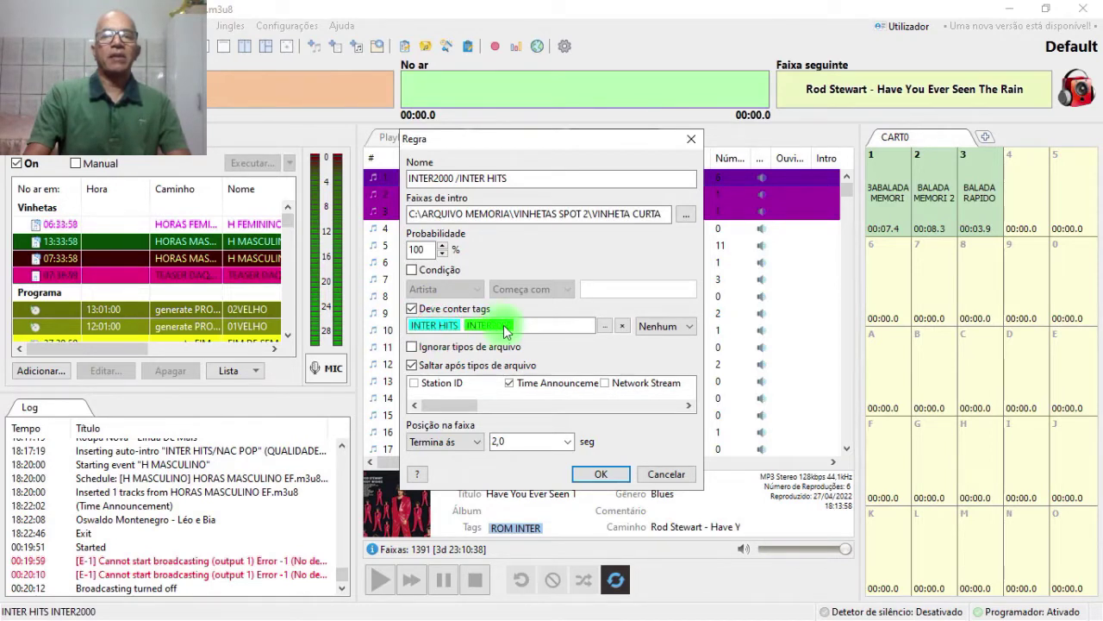
Step: Examine the tags the rule must contain and the full list of file types it skips after
{"action": "left_click", "coordinate": [623, 328]}
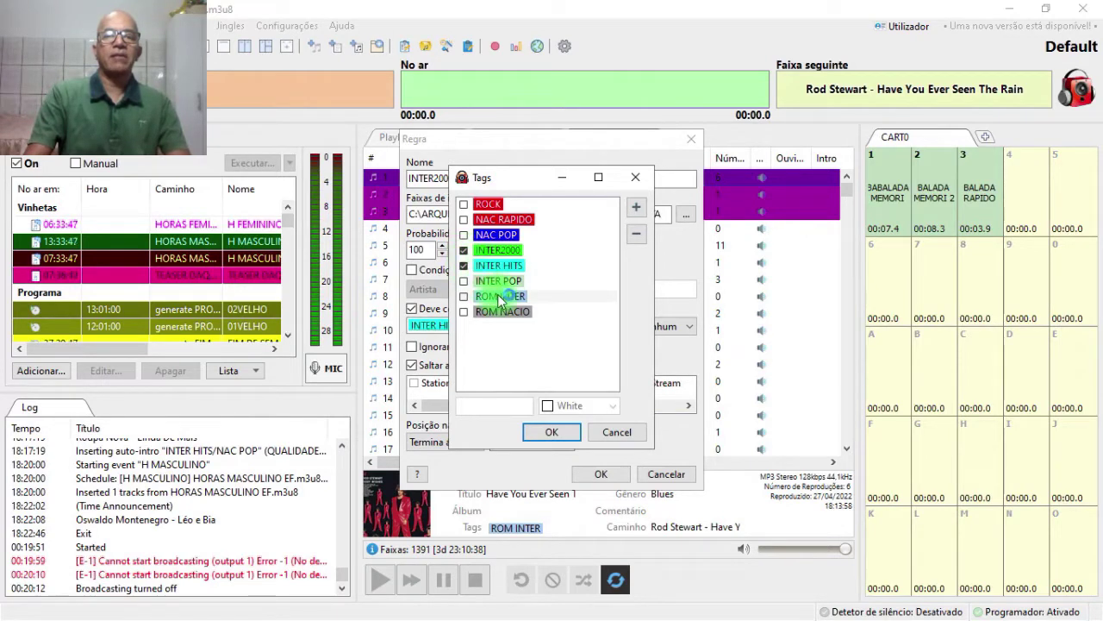
{"action": "left_click", "coordinate": [549, 433]}
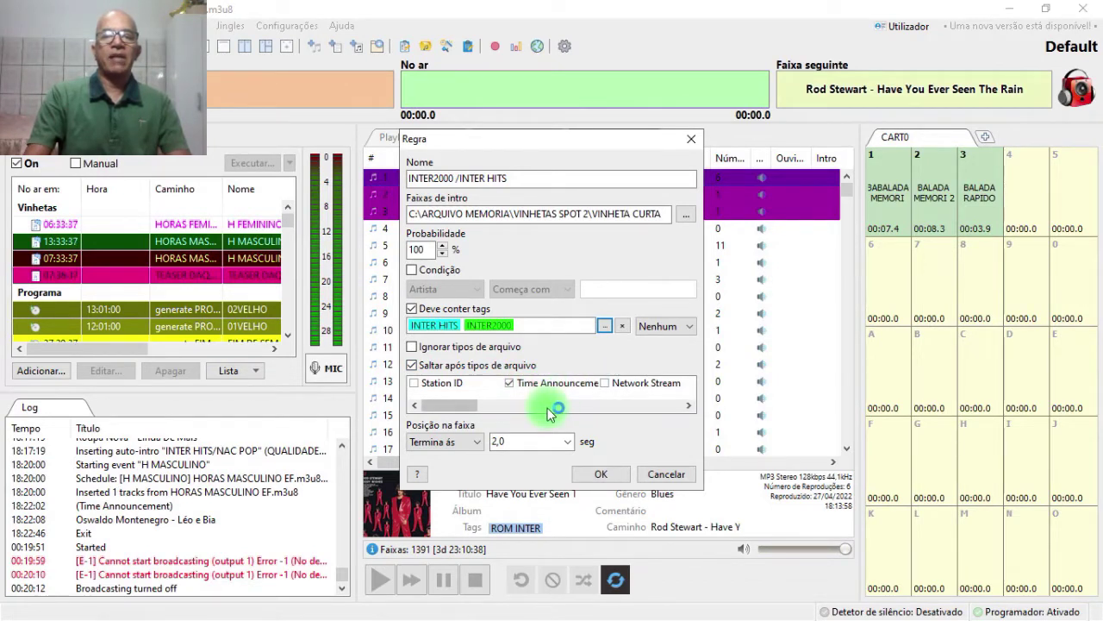
{"action": "left_click", "coordinate": [550, 405]}
{"action": "left_click", "coordinate": [620, 406]}
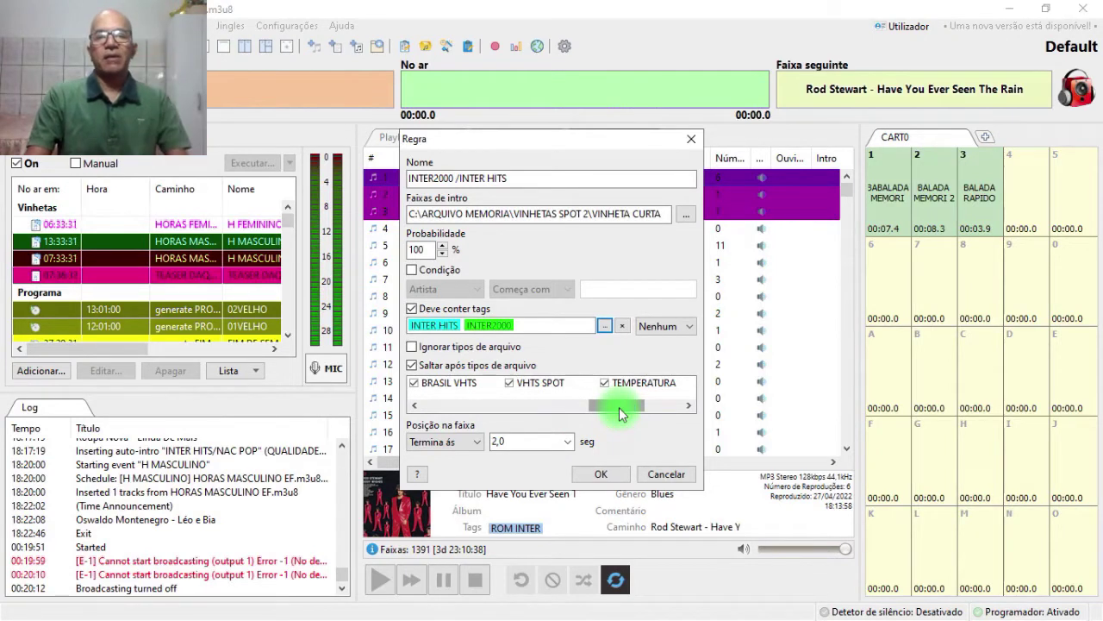
{"action": "left_click", "coordinate": [665, 407]}
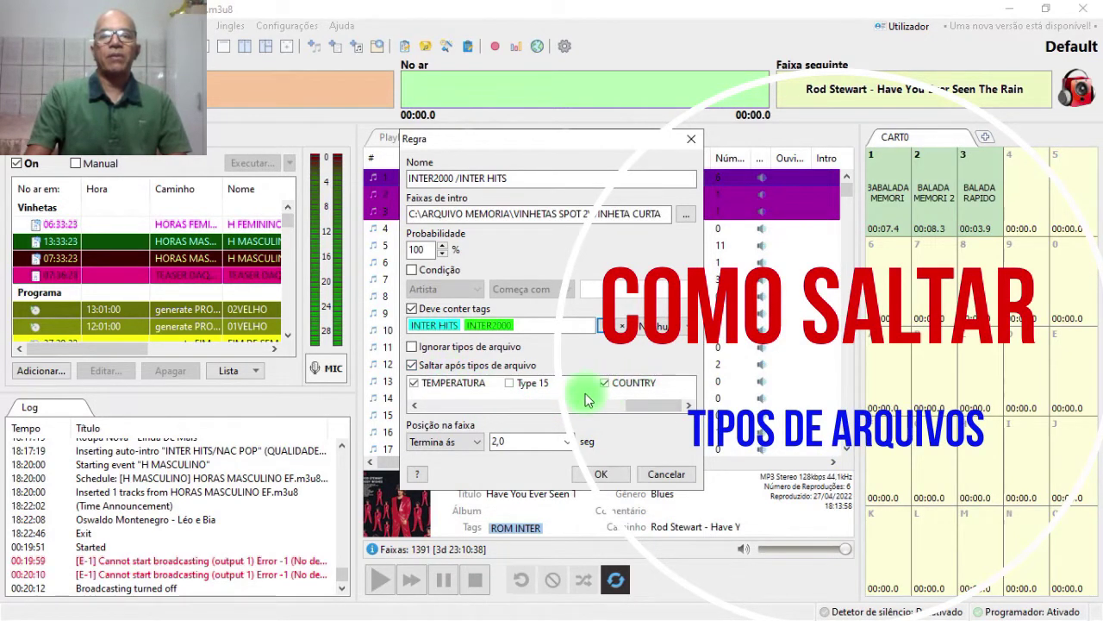
{"action": "left_click", "coordinate": [466, 408]}
{"action": "left_click", "coordinate": [466, 409]}
{"action": "left_click", "coordinate": [457, 408]}
{"action": "left_click", "coordinate": [435, 407]}
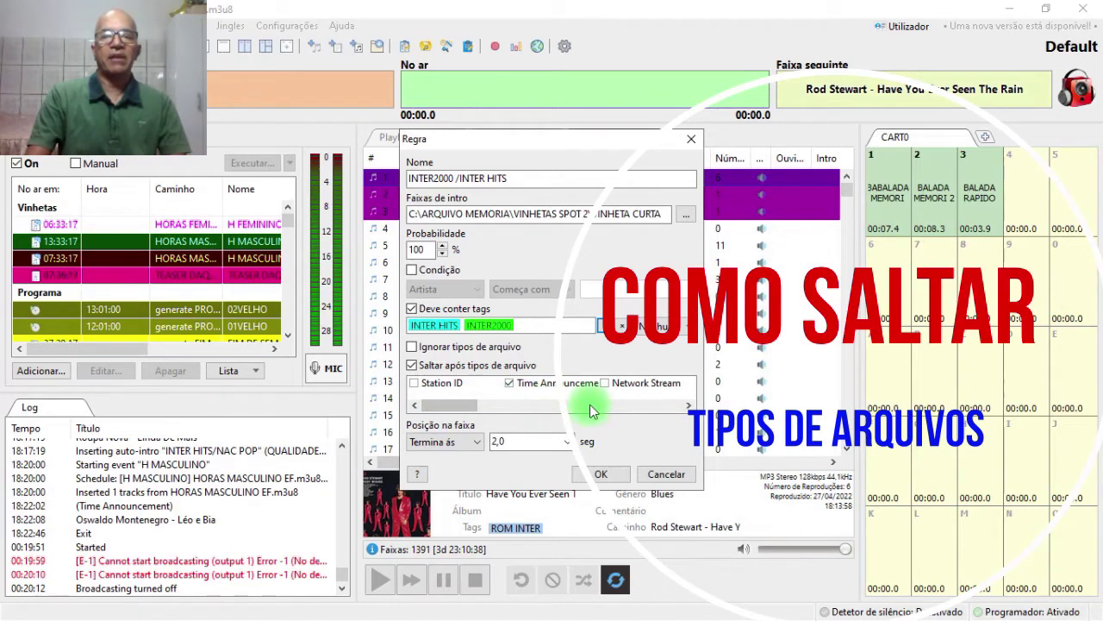
Step: Check the time options for the intro's position in the track and set it to Começa ás at 0 seconds
{"action": "double_click", "coordinate": [510, 444]}
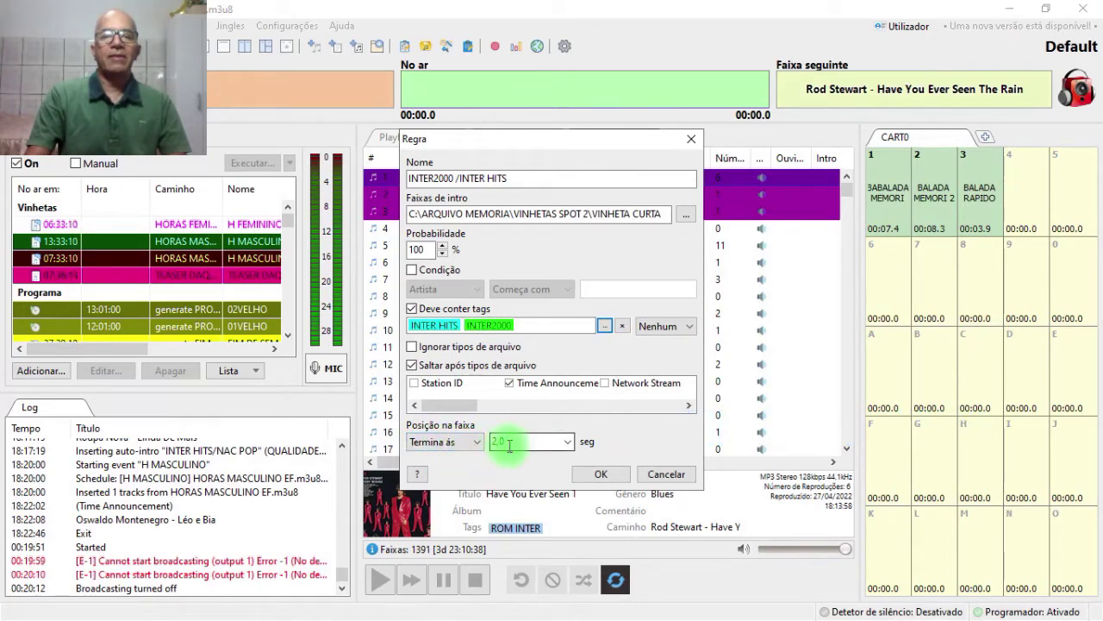
{"action": "left_click", "coordinate": [566, 445]}
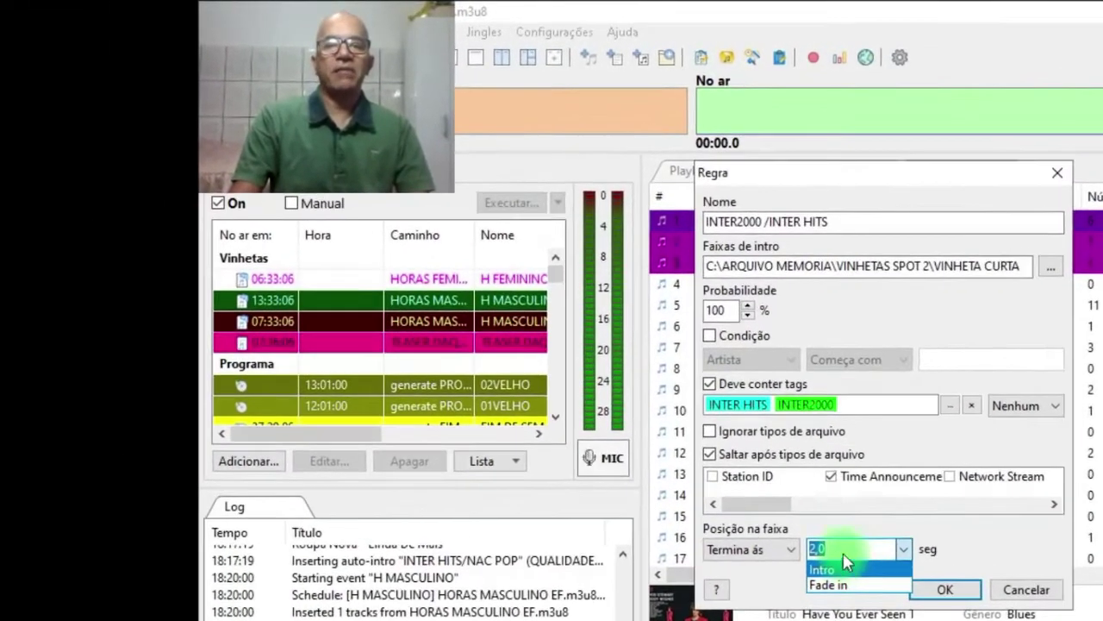
{"action": "left_click", "coordinate": [774, 522]}
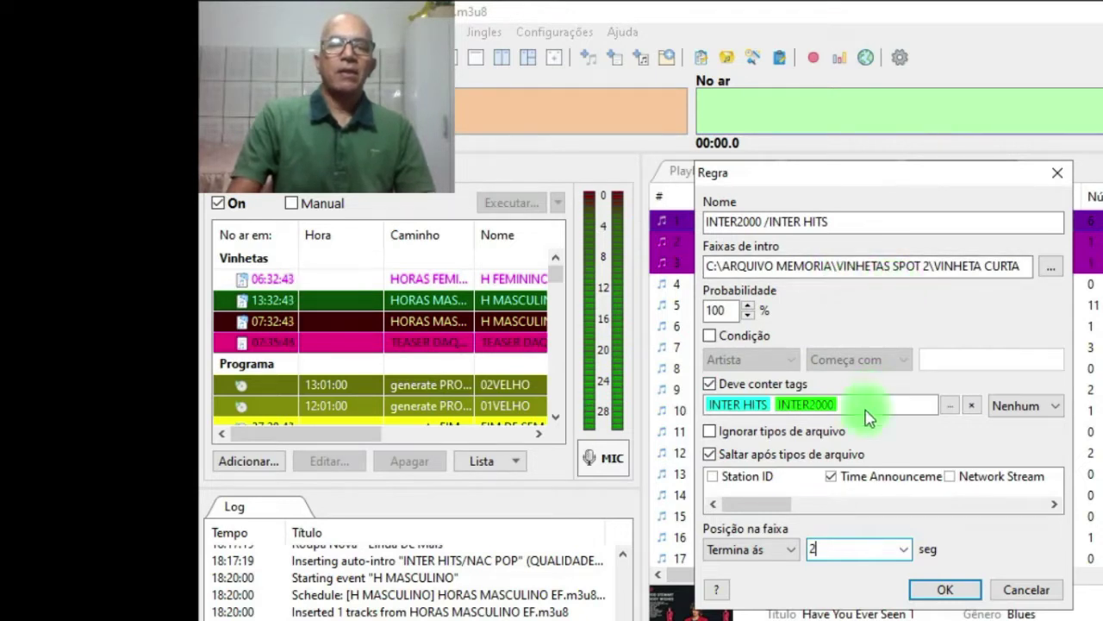
{"action": "left_click", "coordinate": [793, 557]}
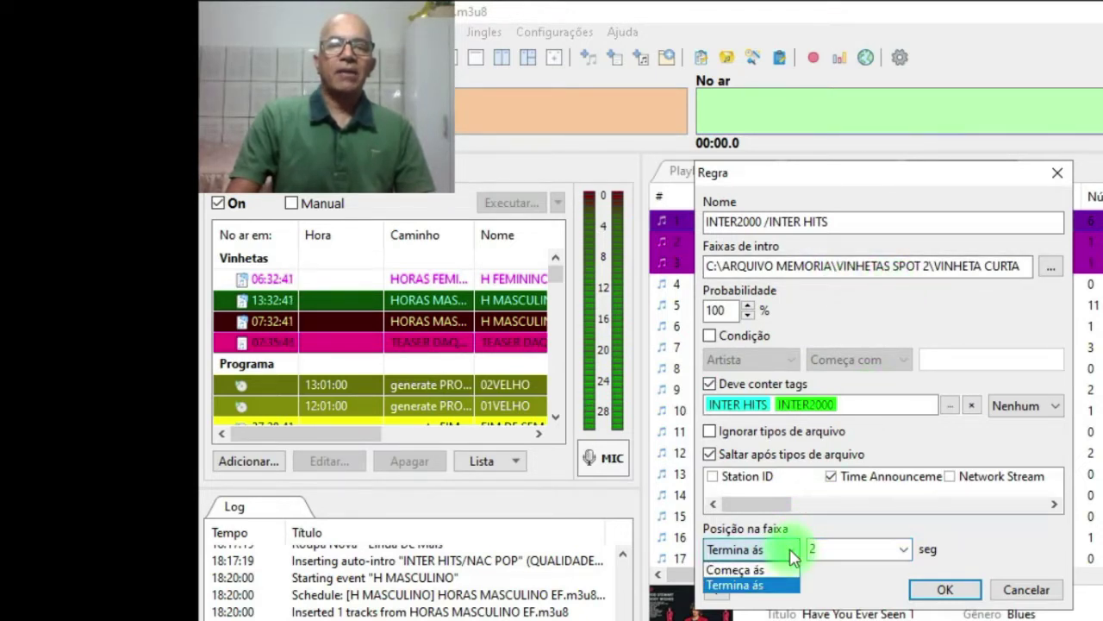
{"action": "left_click", "coordinate": [738, 569]}
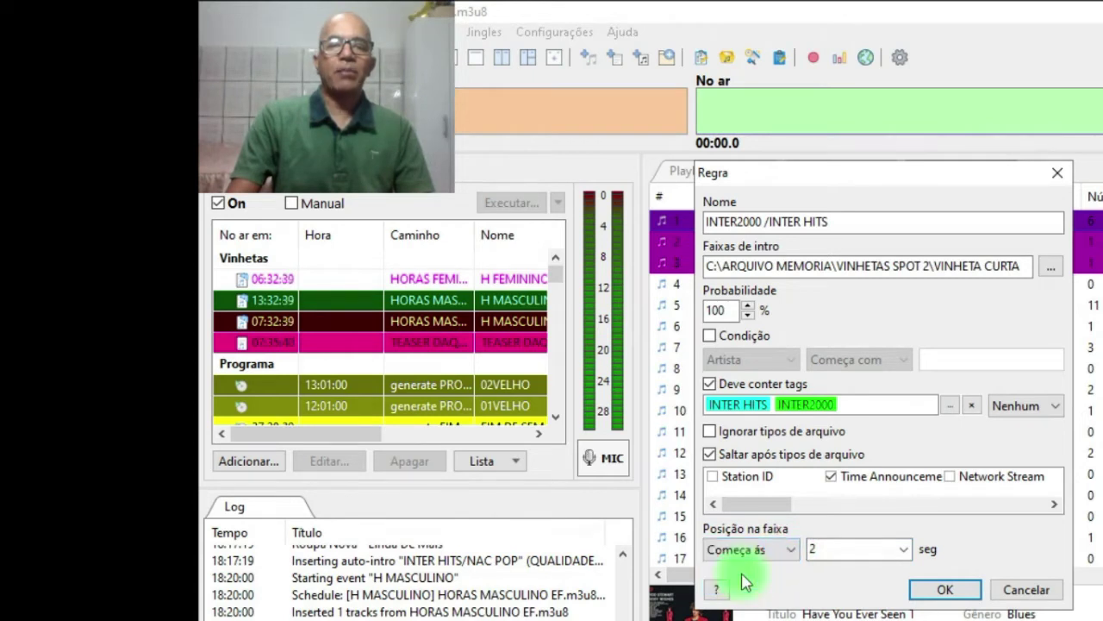
{"action": "double_click", "coordinate": [852, 548]}
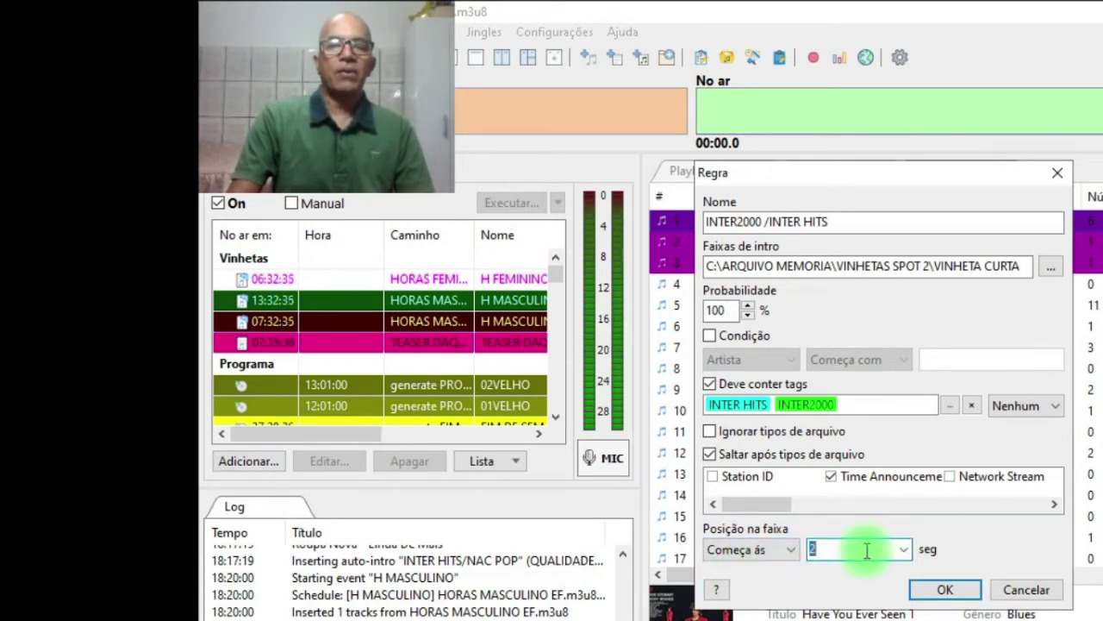
{"action": "type", "text": "0"}
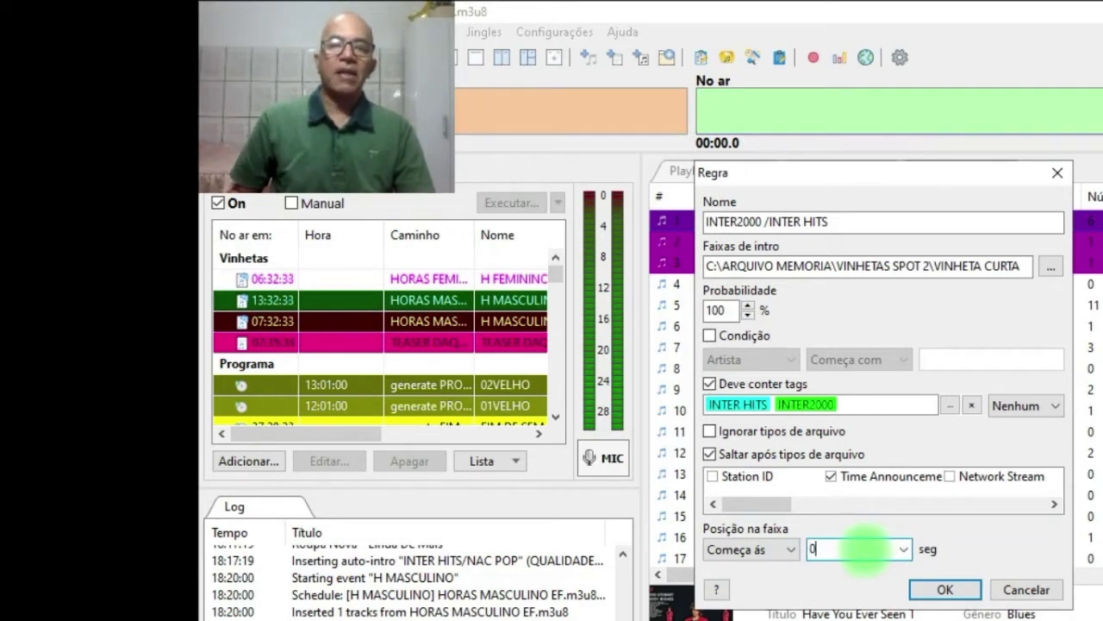
Step: Set the intro's position in the track to Termina ás at 2 seconds, saving the rule and closing the automatic intro settings
{"action": "left_click", "coordinate": [767, 550]}
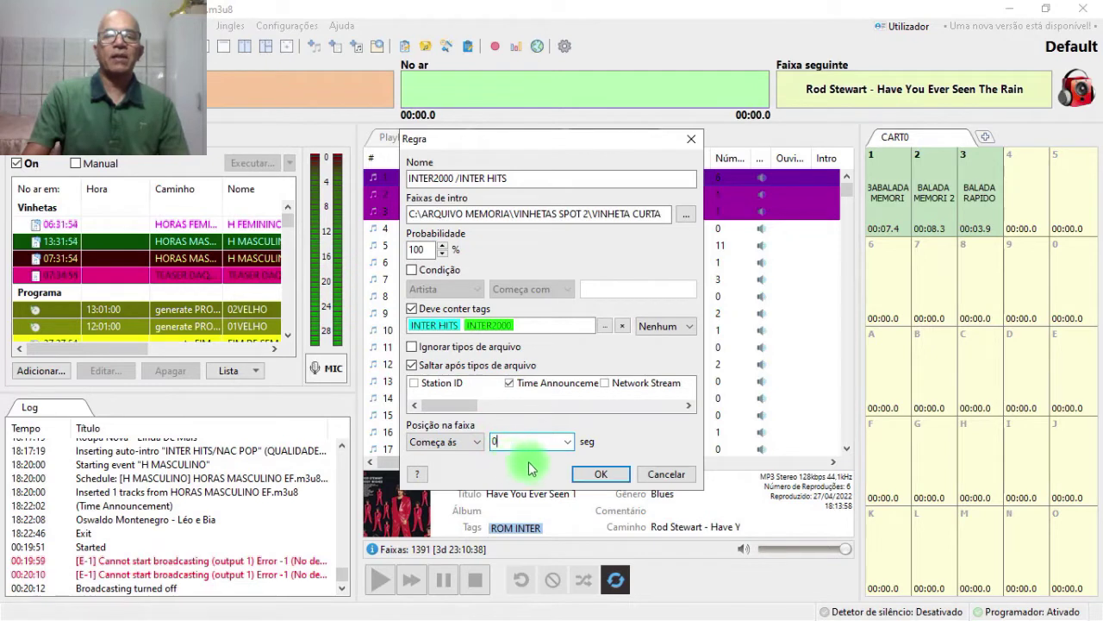
{"action": "left_click", "coordinate": [477, 442]}
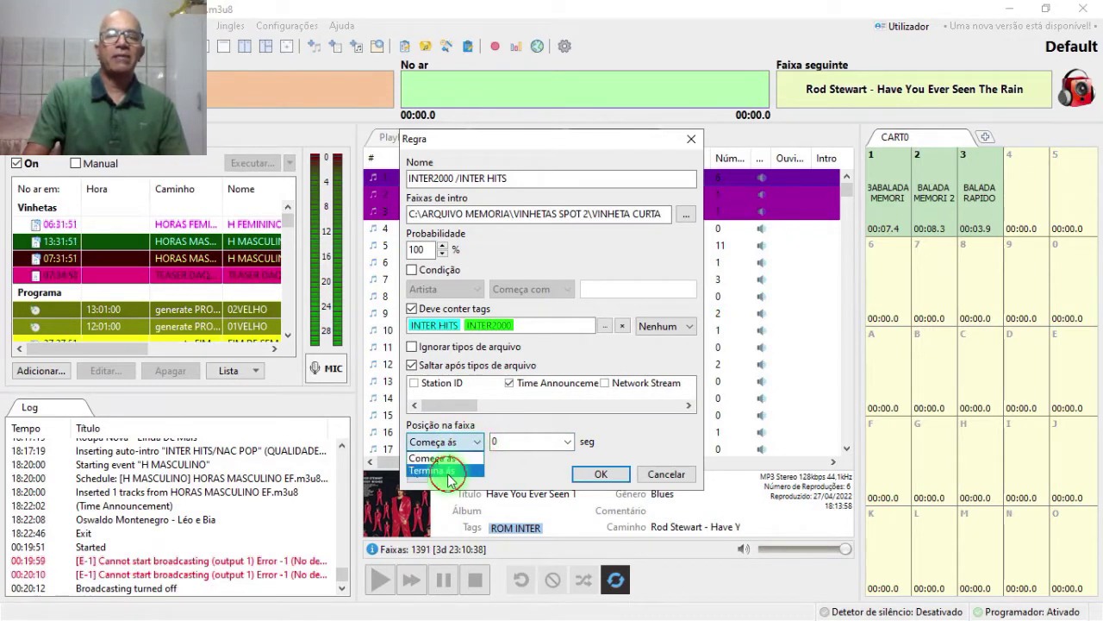
{"action": "left_click", "coordinate": [448, 472]}
{"action": "left_click", "coordinate": [514, 440]}
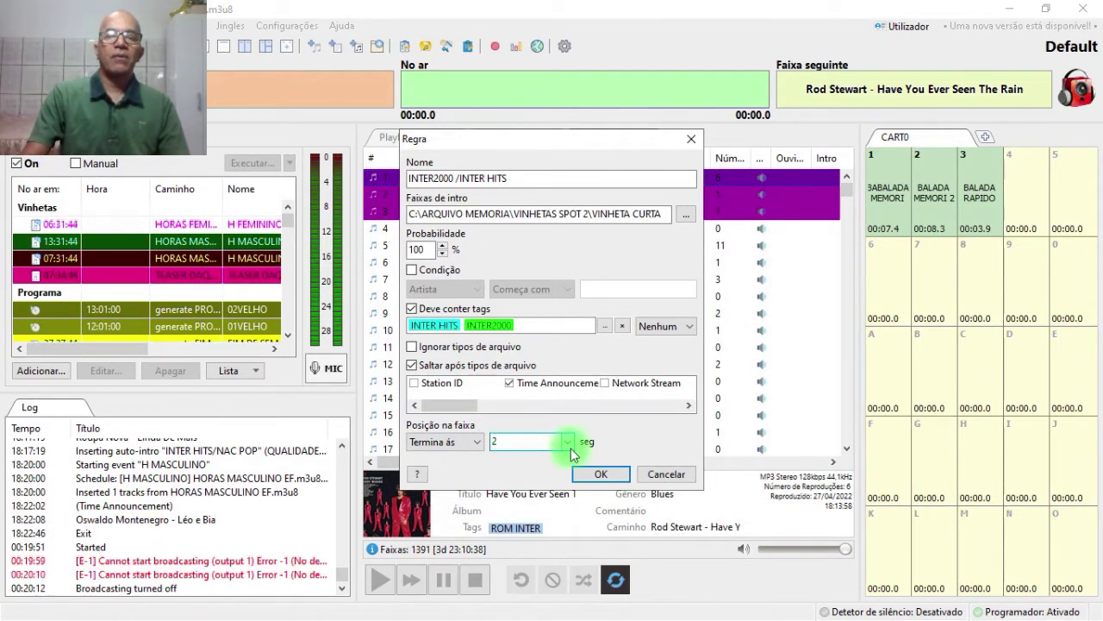
{"action": "left_click", "coordinate": [526, 452]}
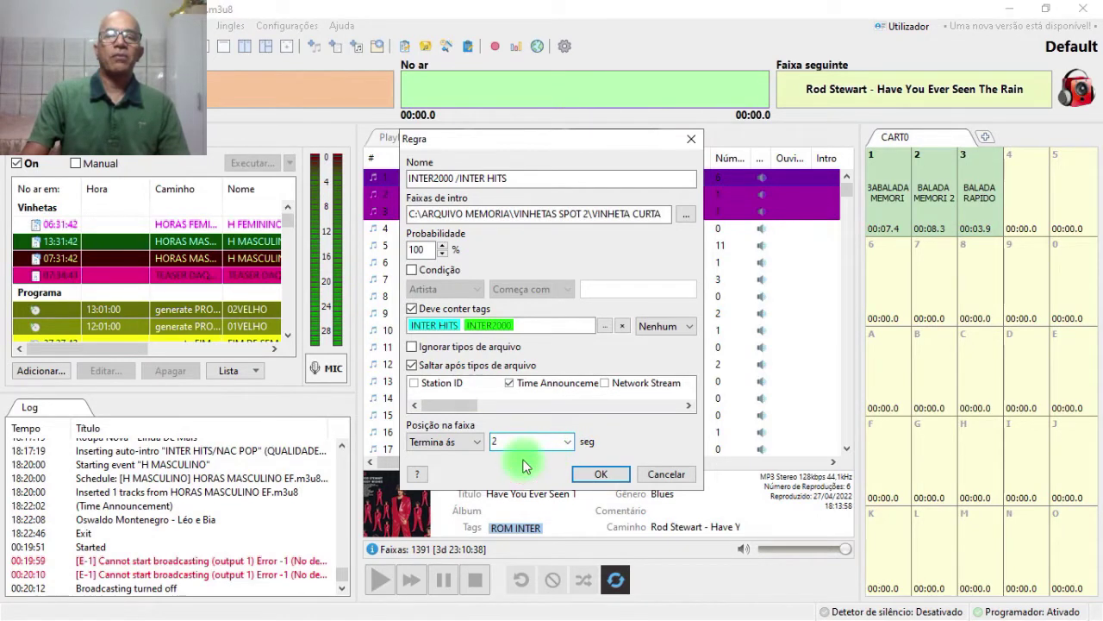
{"action": "left_click", "coordinate": [601, 476]}
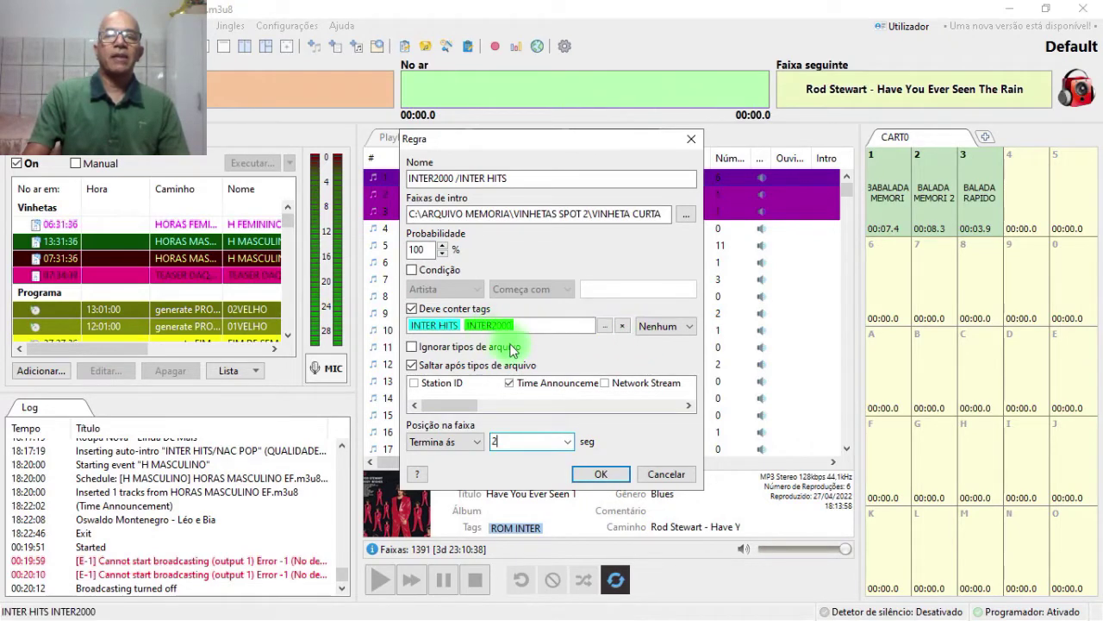
{"action": "left_click", "coordinate": [603, 474]}
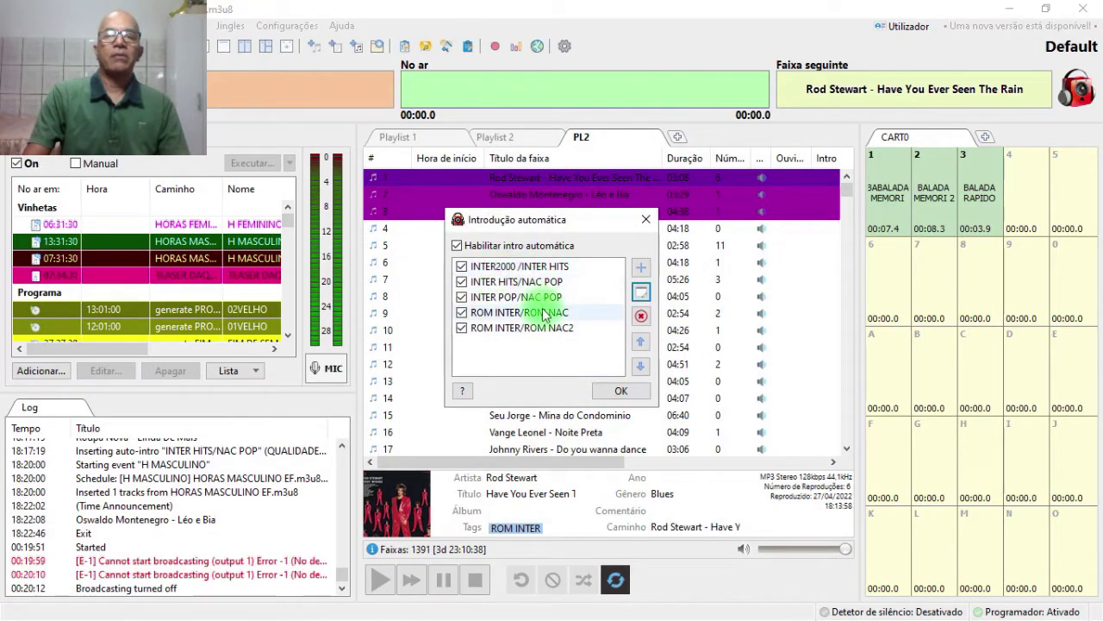
{"action": "left_click", "coordinate": [622, 392]}
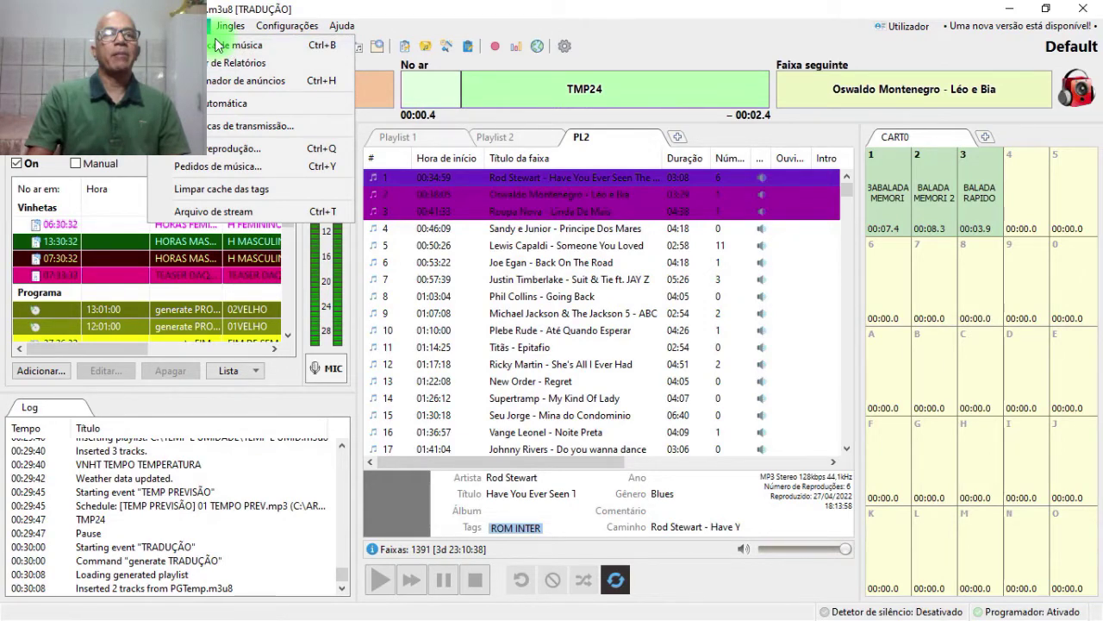
Step: Open the music database and load a category of international tracks
{"action": "left_click", "coordinate": [219, 44]}
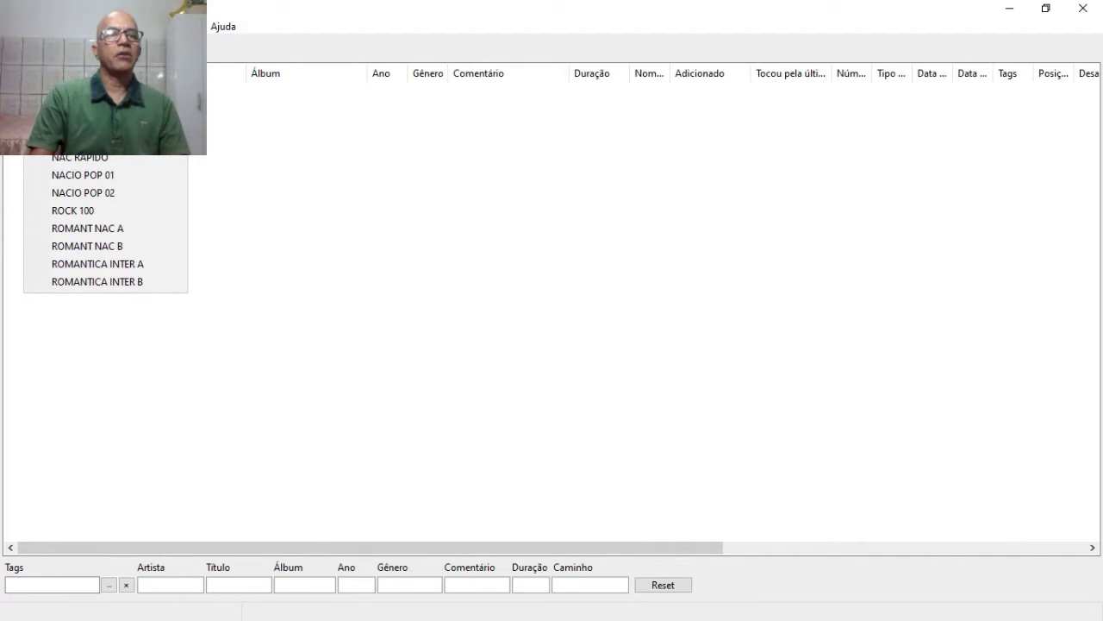
{"action": "left_click", "coordinate": [173, 142]}
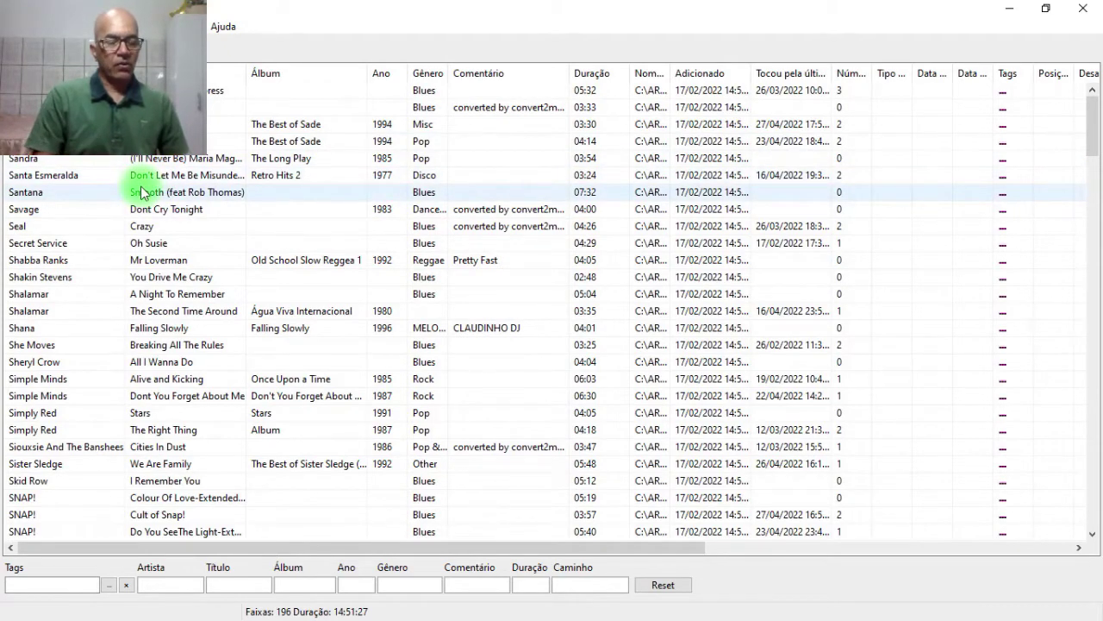
Step: Add the INTER POP tag to all tracks in the loaded category
{"action": "key", "text": "ctrl+a"}
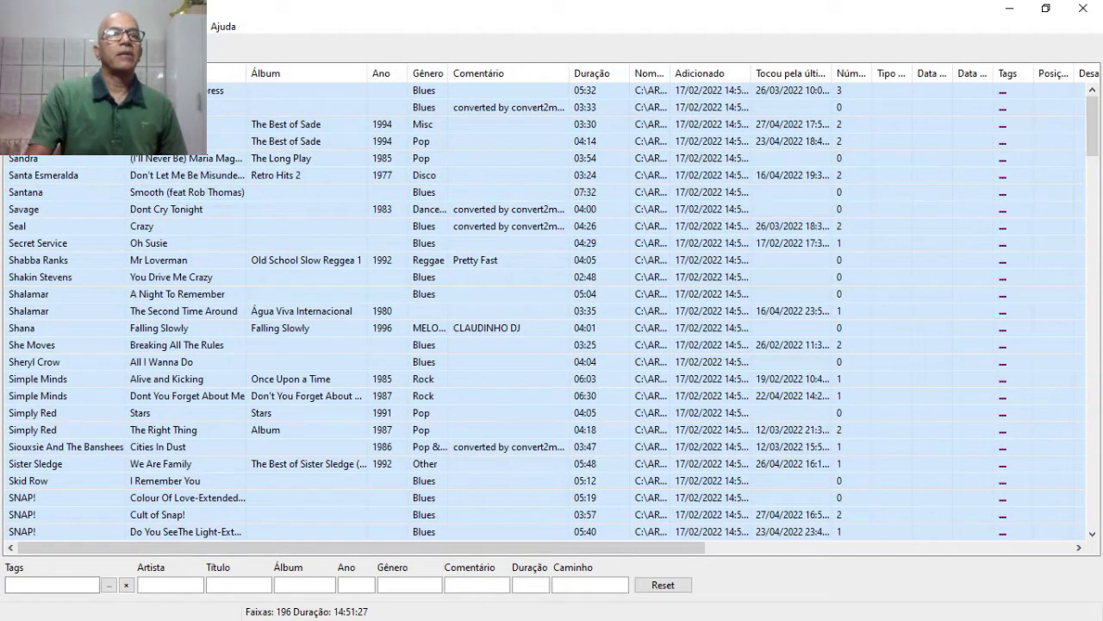
{"action": "right_click", "coordinate": [181, 177]}
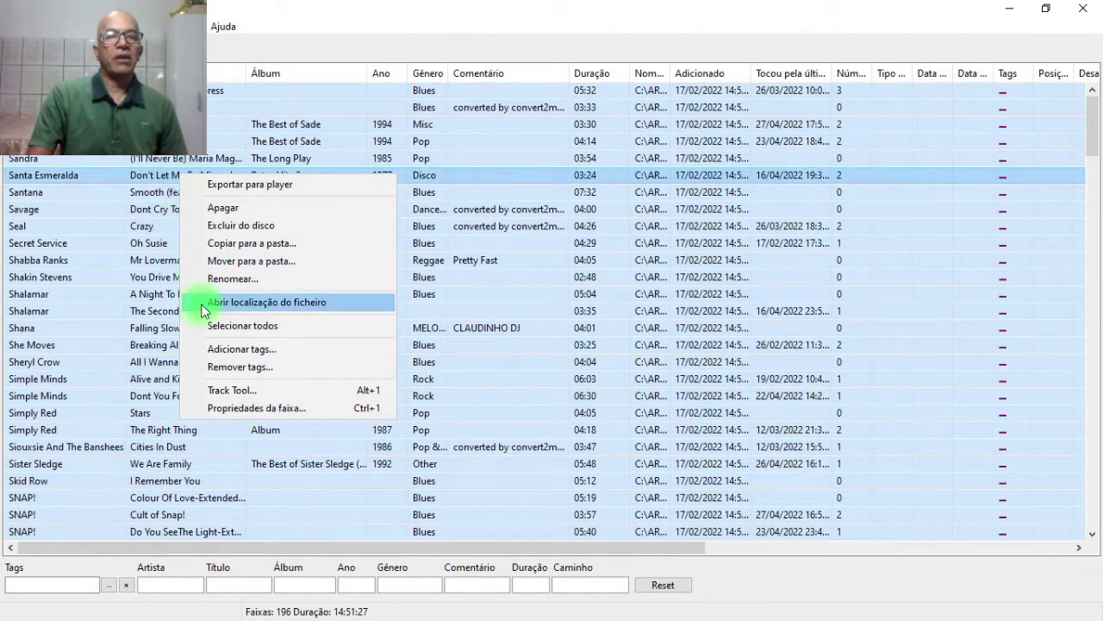
{"action": "left_click", "coordinate": [262, 350]}
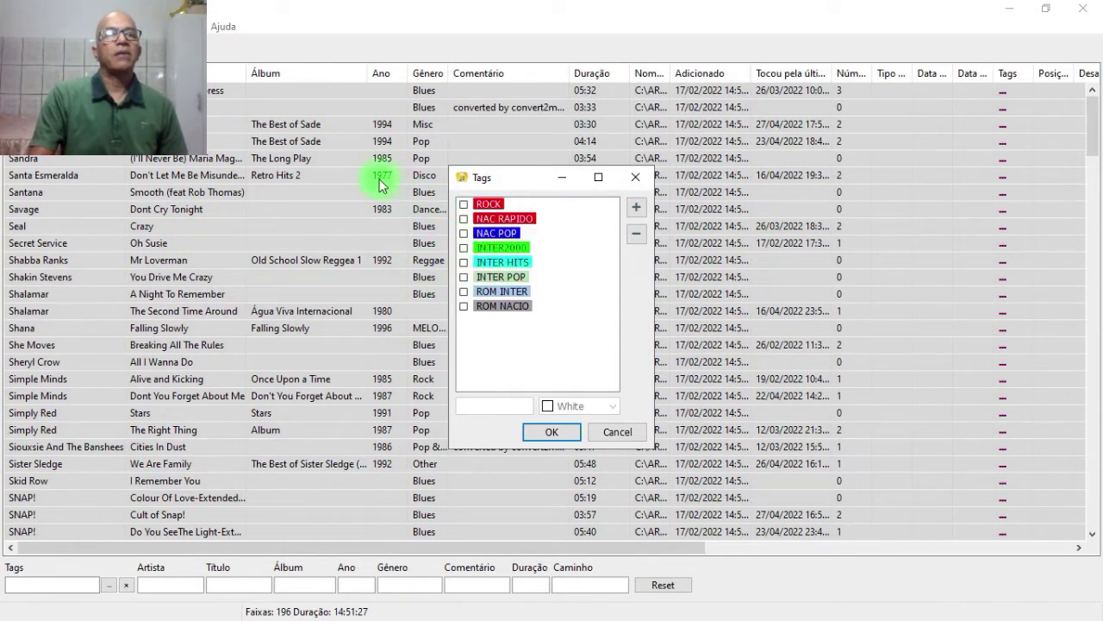
{"action": "left_click", "coordinate": [465, 278]}
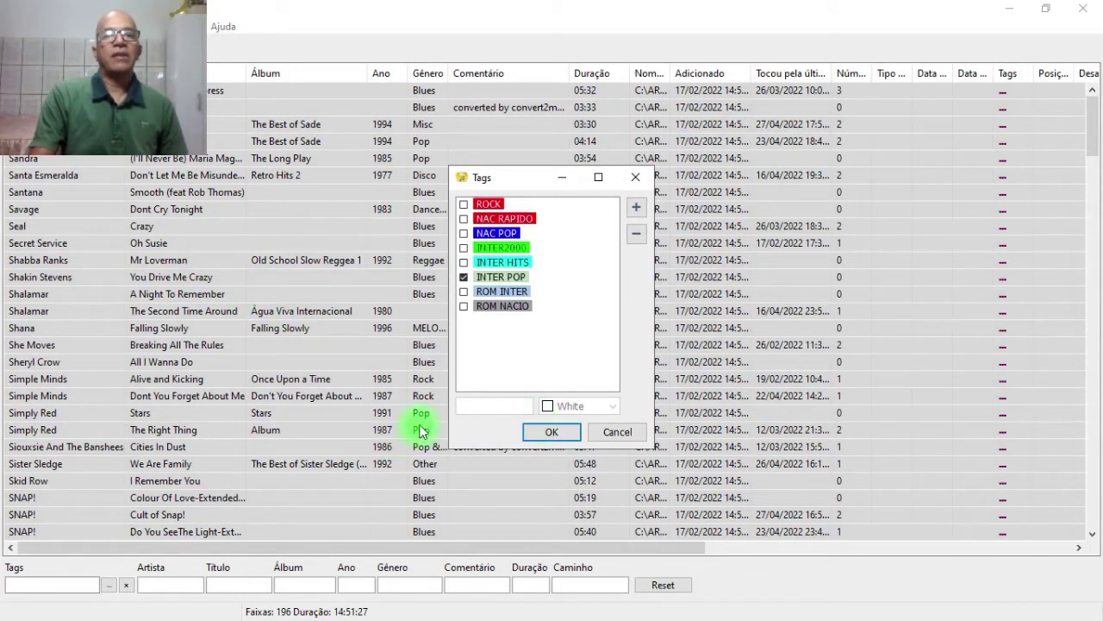
{"action": "left_click", "coordinate": [553, 432]}
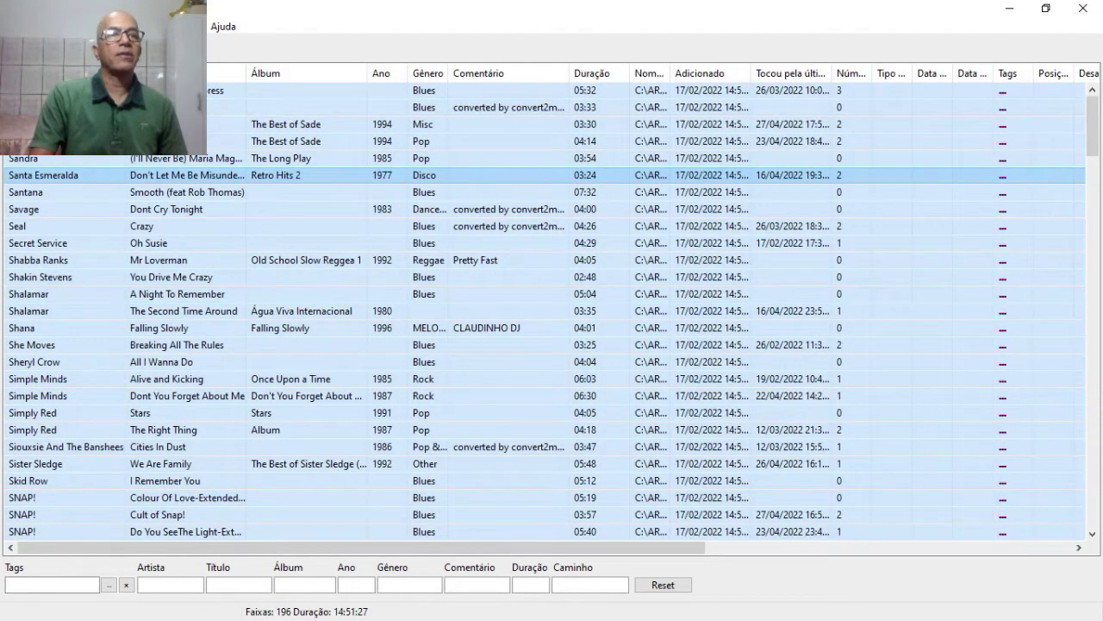
{"action": "key", "text": "alt+f"}
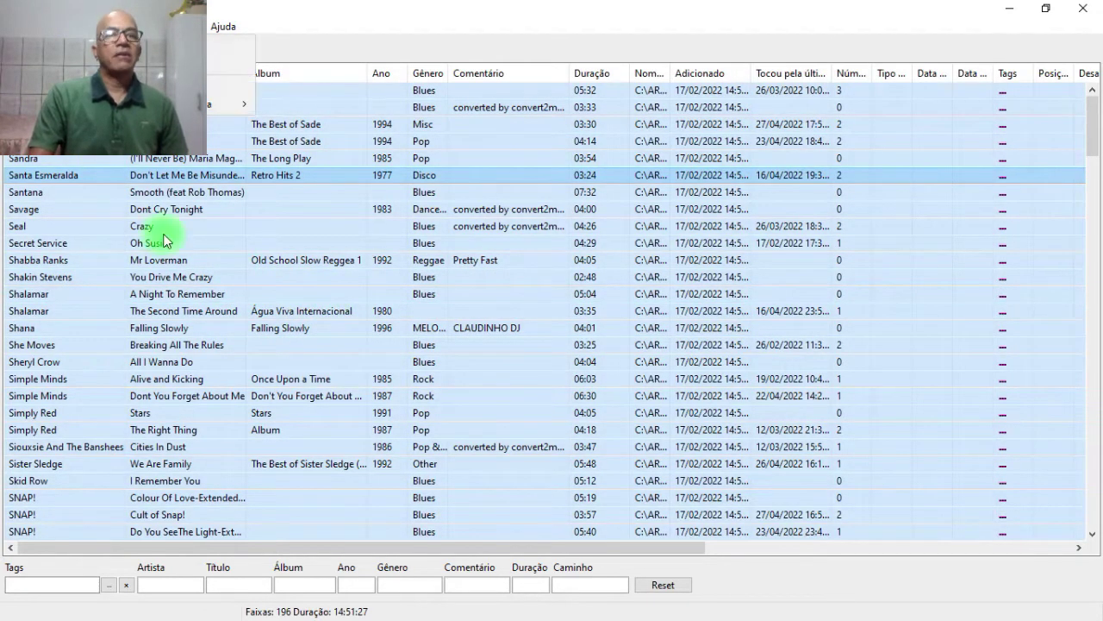
{"action": "left_click", "coordinate": [363, 35]}
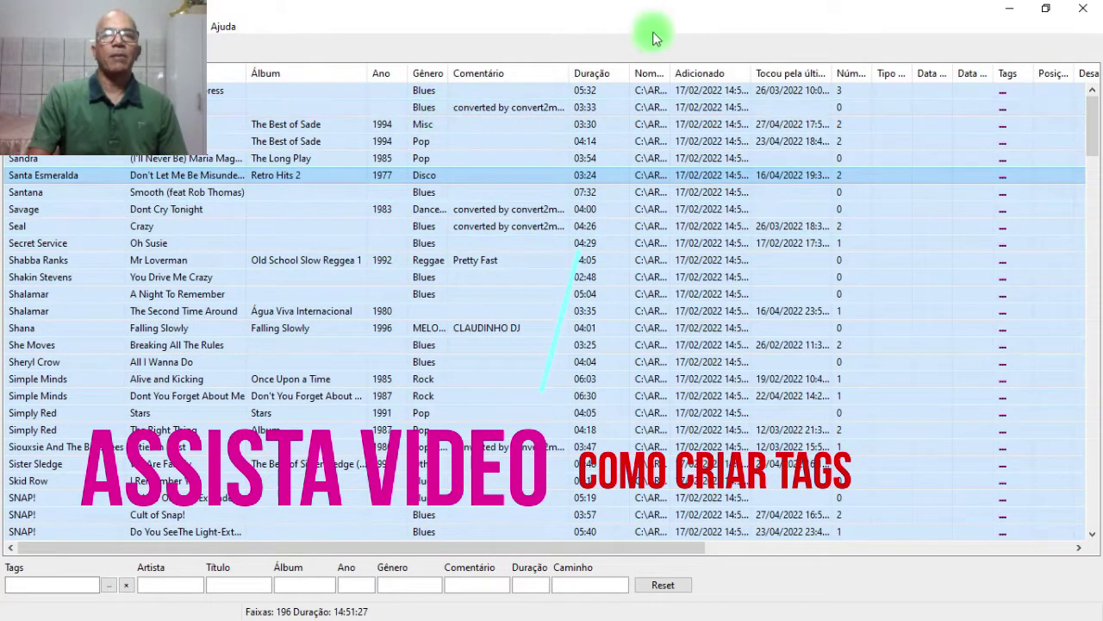
Step: Close the music database and review the INTER HITS/NAC POP rule in the automatic intro settings
{"action": "left_click", "coordinate": [1085, 13]}
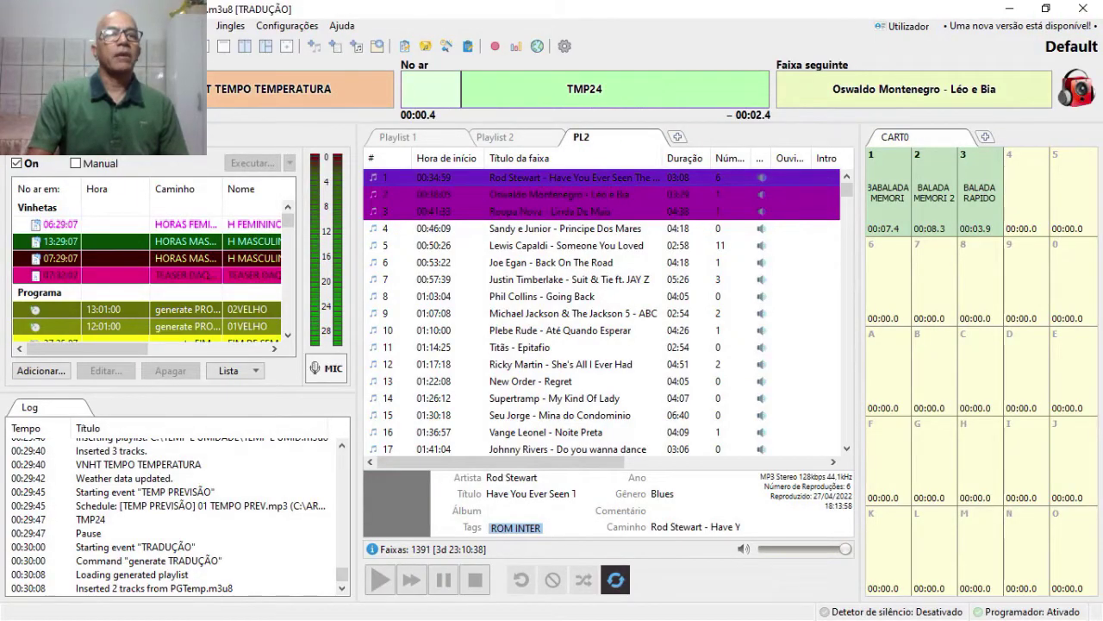
{"action": "left_click", "coordinate": [176, 25]}
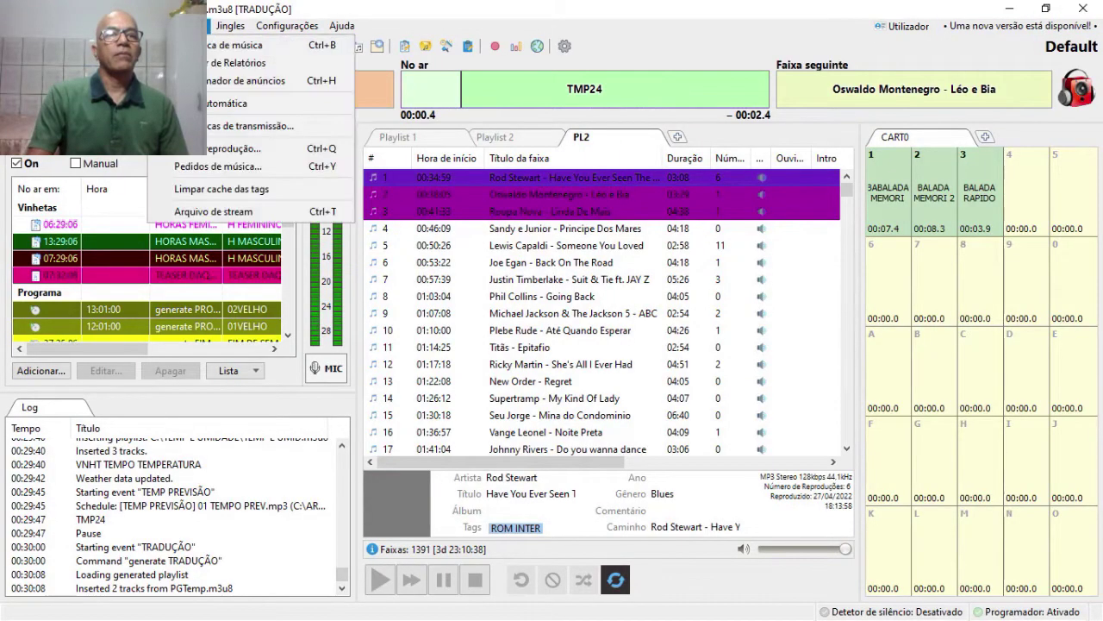
{"action": "left_click", "coordinate": [228, 103]}
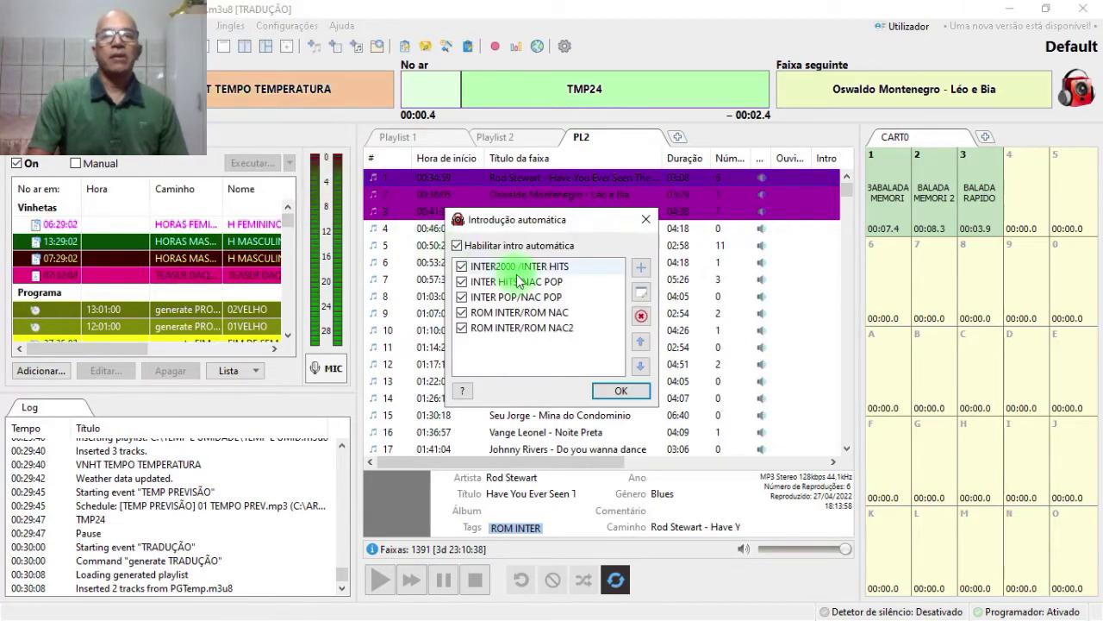
{"action": "left_click", "coordinate": [536, 281]}
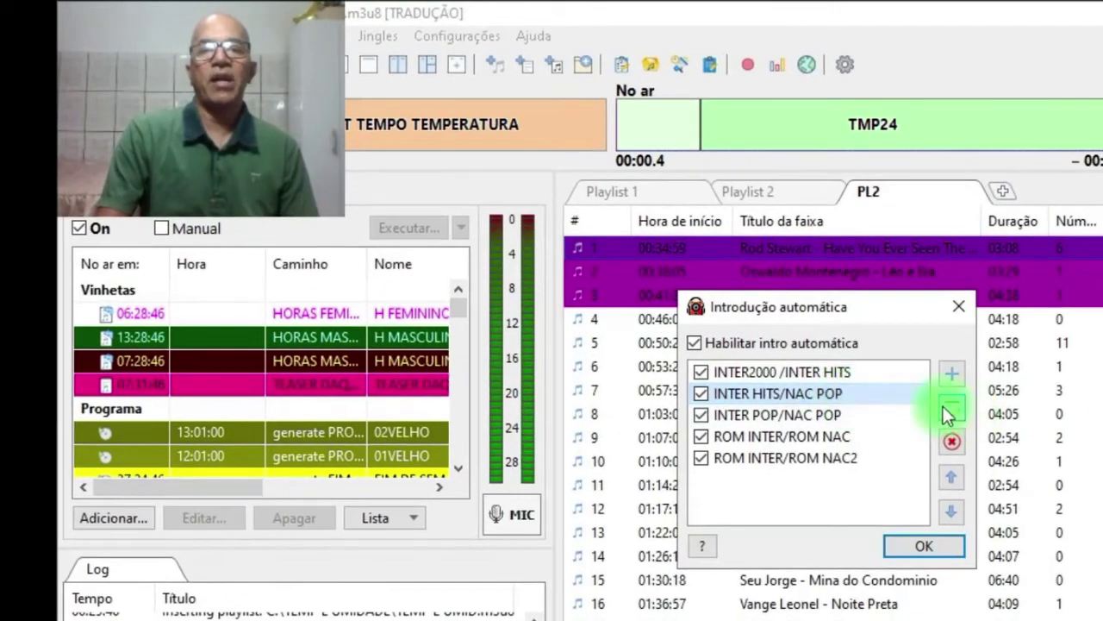
{"action": "left_click", "coordinate": [943, 406]}
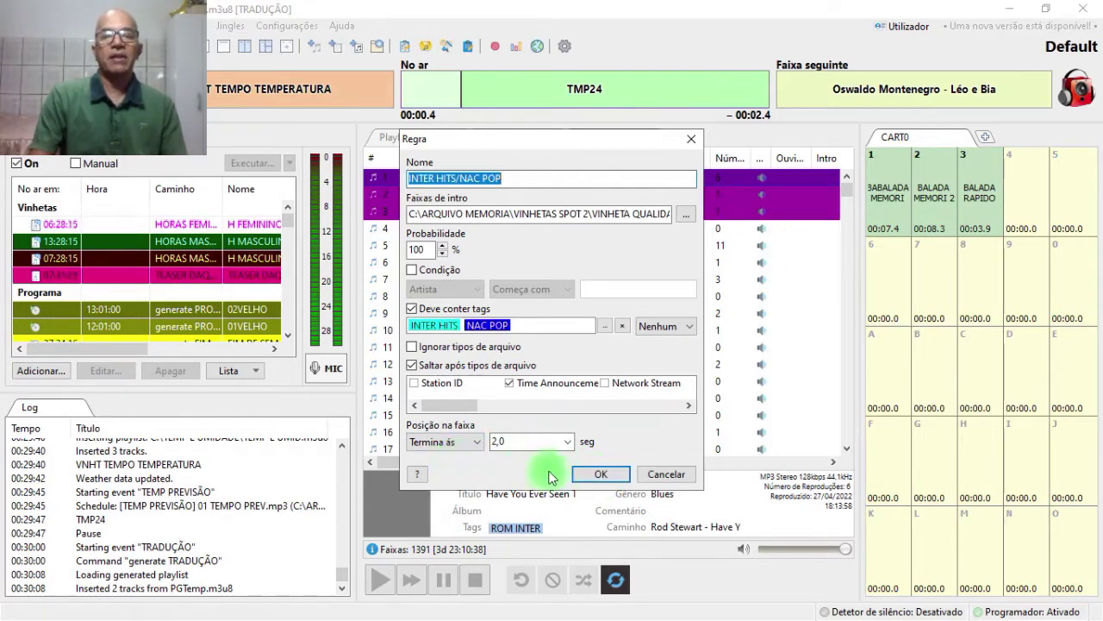
{"action": "left_click", "coordinate": [600, 475]}
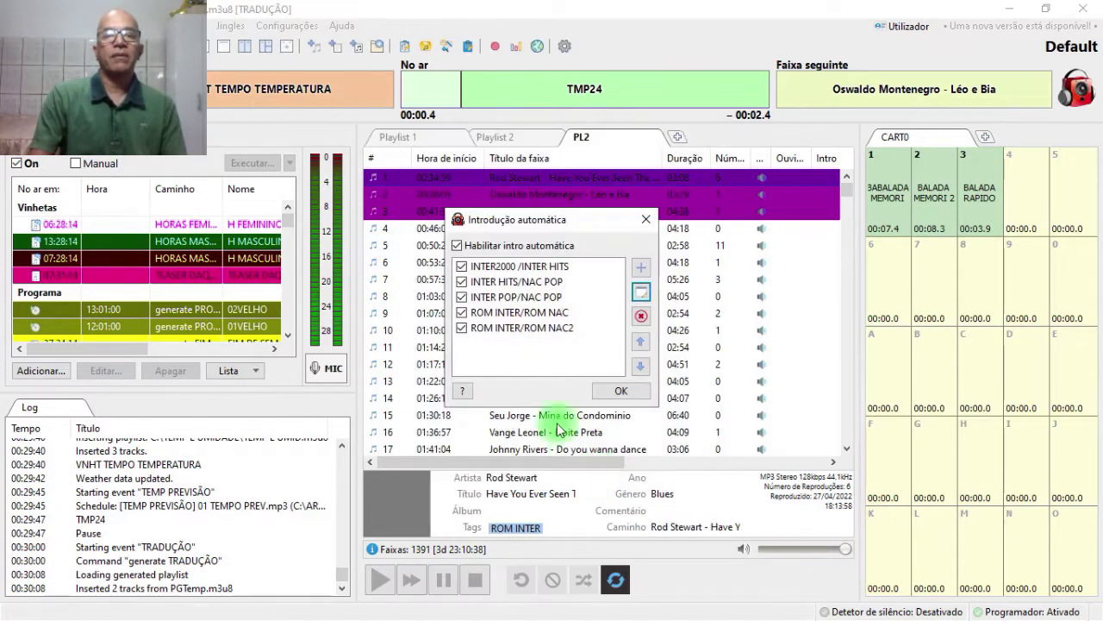
Step: Review the ROM INTER/ROM NAC rule and look through the jingle folders inside VINHETAS SPOT 2 available for its intro tracks
{"action": "left_click", "coordinate": [500, 313]}
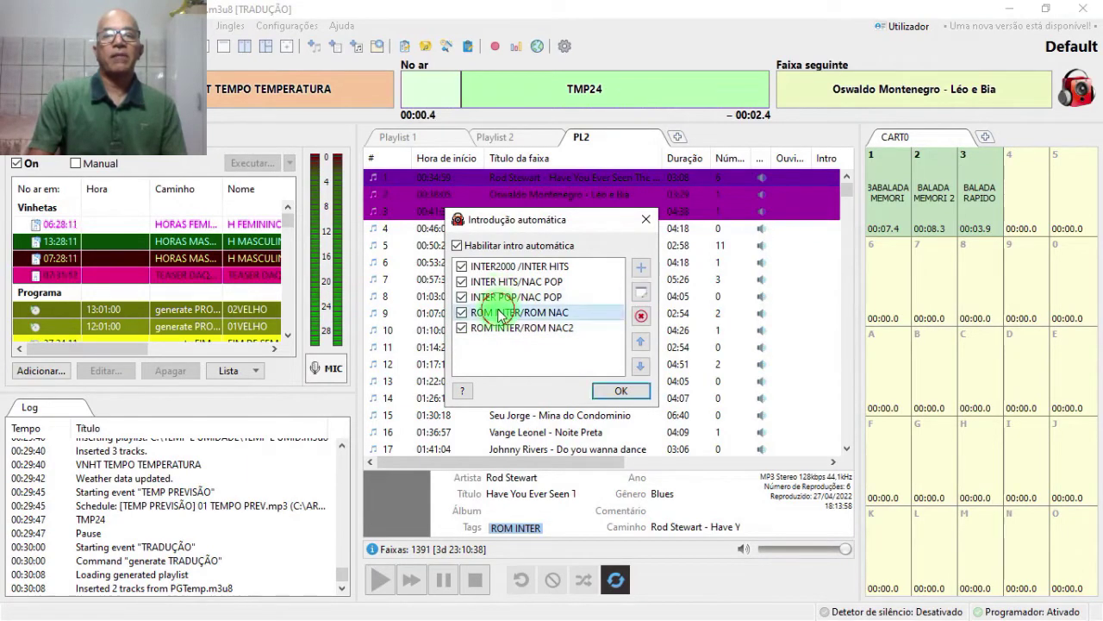
{"action": "left_click", "coordinate": [646, 293]}
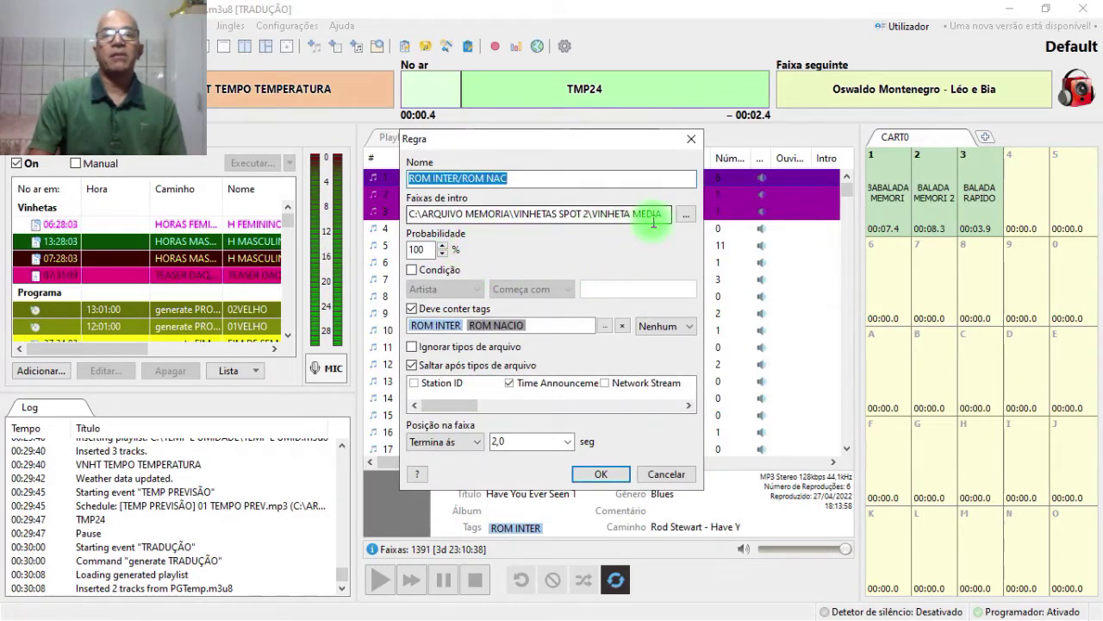
{"action": "left_click", "coordinate": [687, 215]}
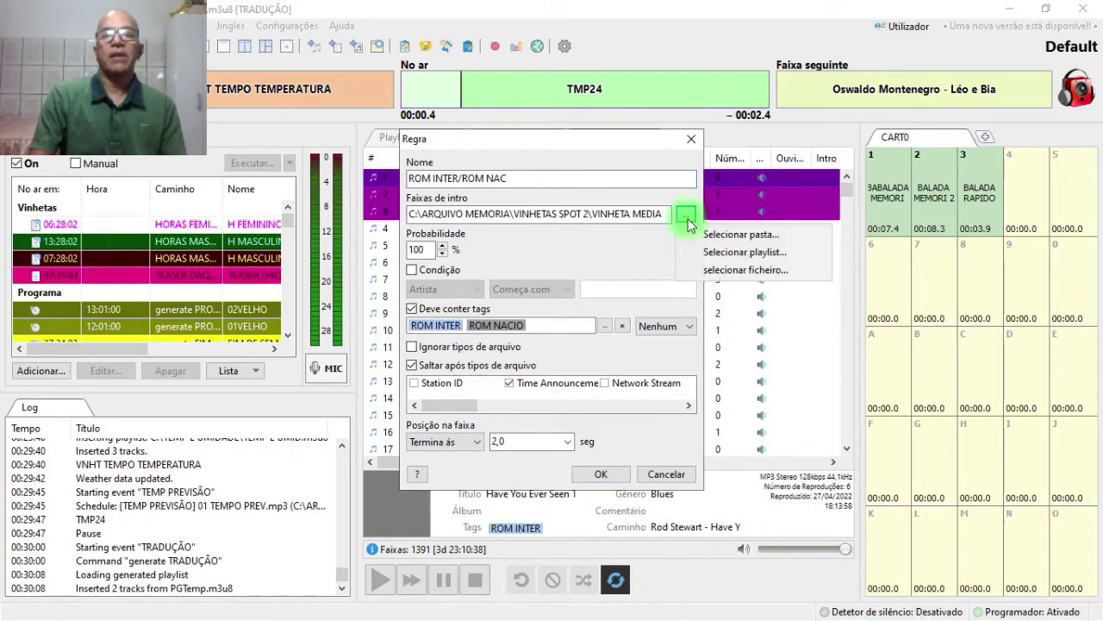
{"action": "left_click", "coordinate": [733, 234]}
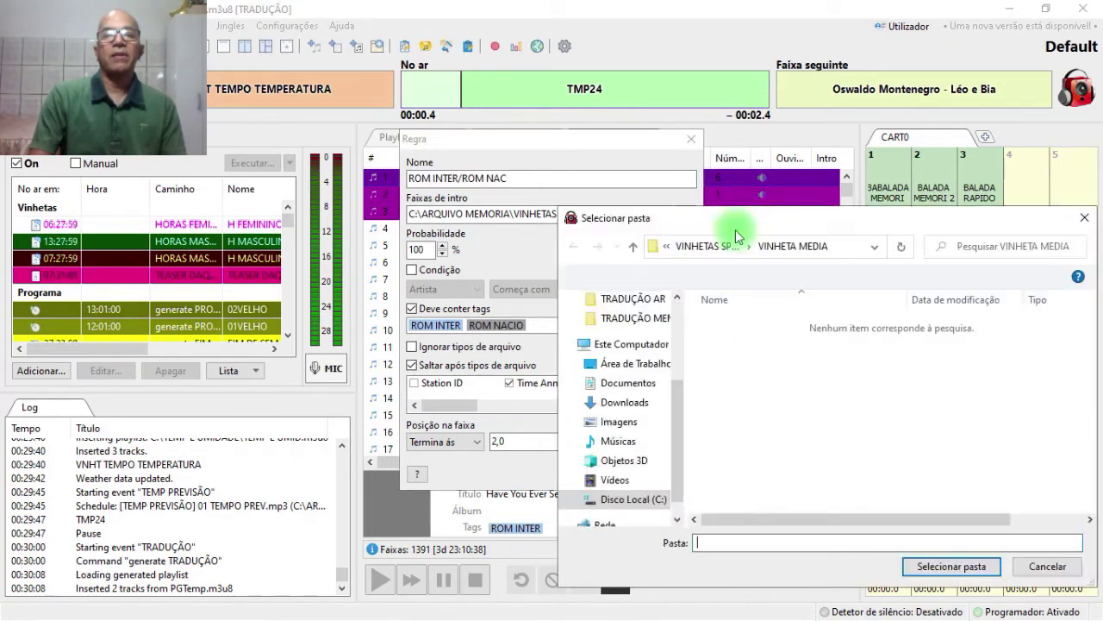
{"action": "left_click", "coordinate": [635, 247]}
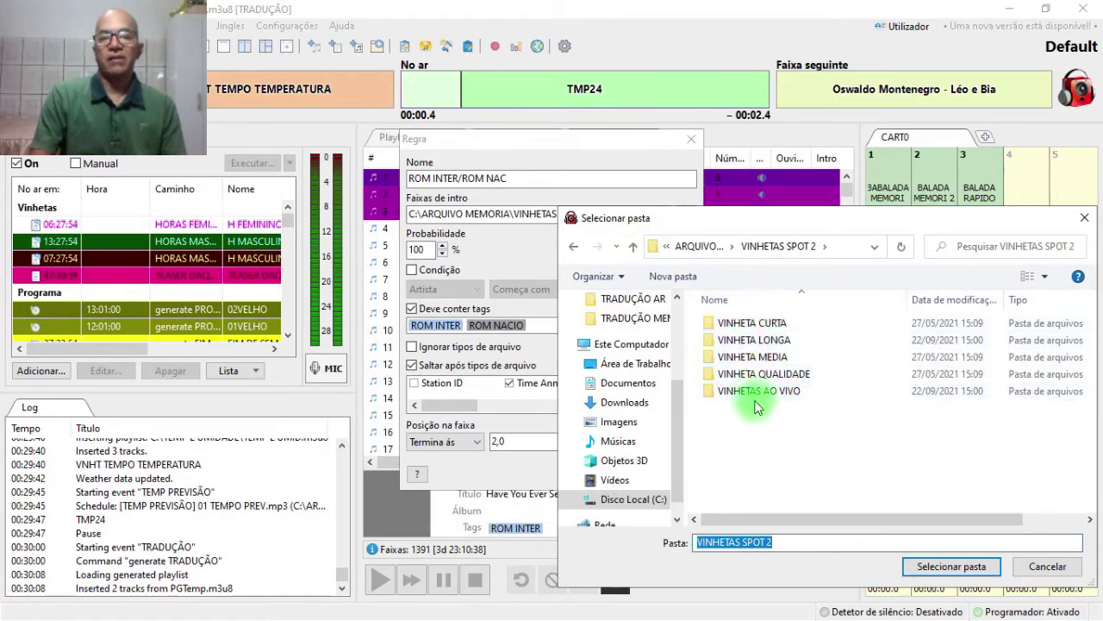
{"action": "left_click", "coordinate": [1043, 571]}
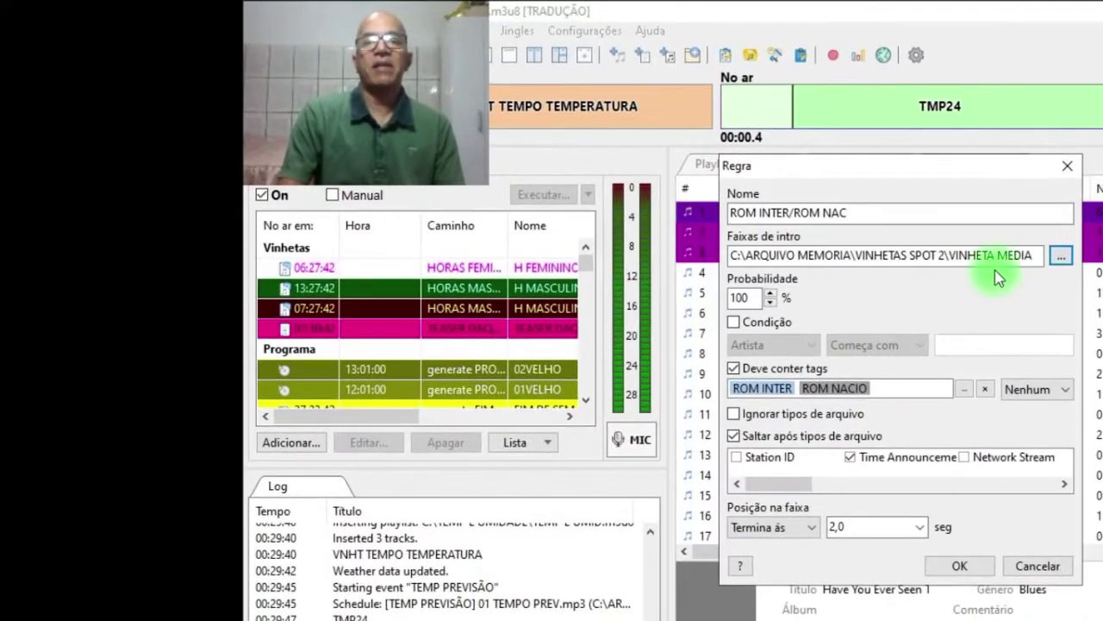
{"action": "left_click", "coordinate": [957, 566]}
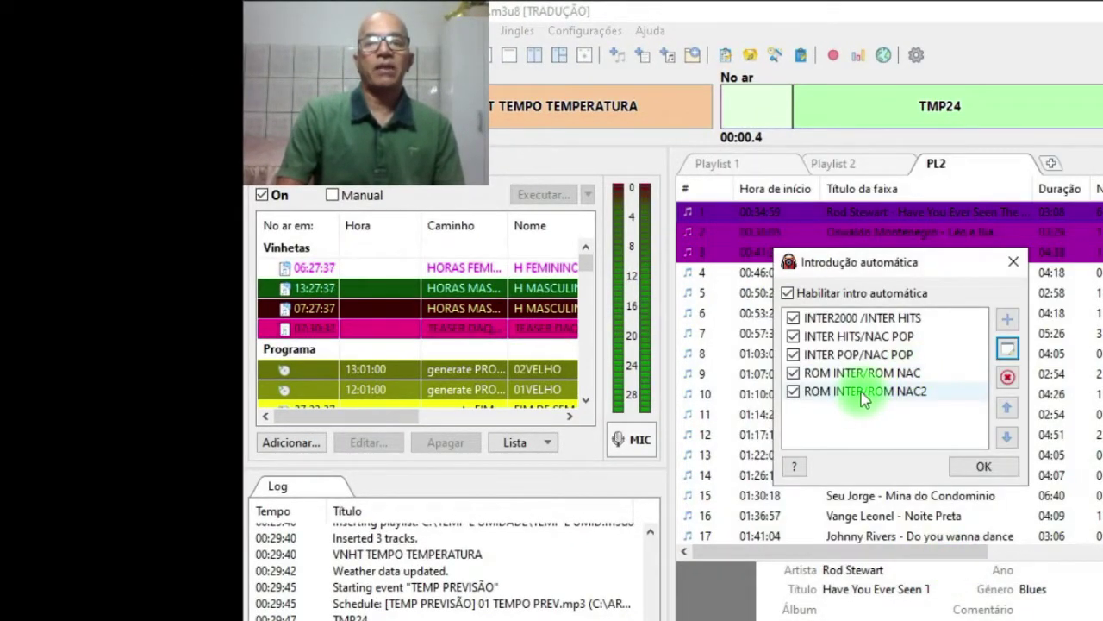
Step: Examine which file types are selected under Saltar após tipos de arquivo in the INTER HITS/NAC POP rule
{"action": "left_click", "coordinate": [856, 337]}
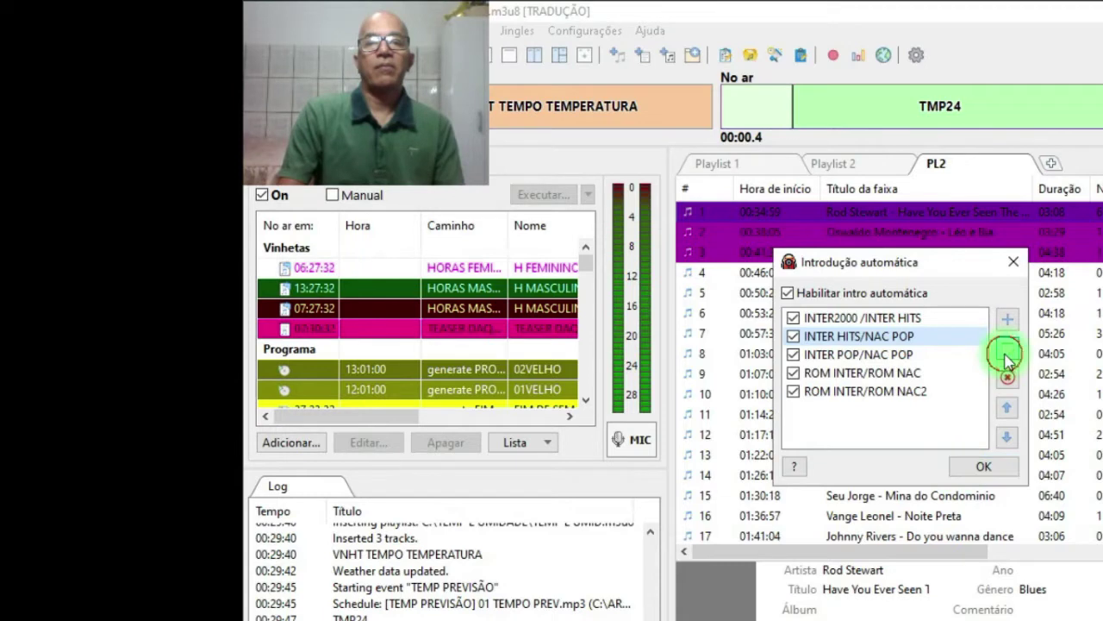
{"action": "left_click", "coordinate": [1005, 353]}
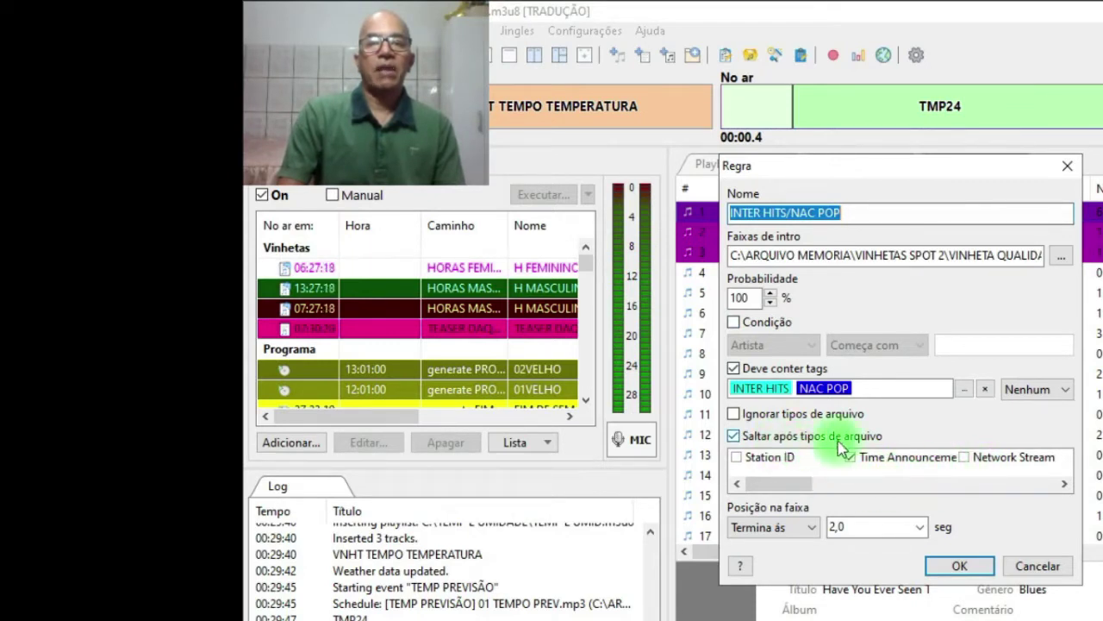
{"action": "left_click", "coordinate": [924, 485]}
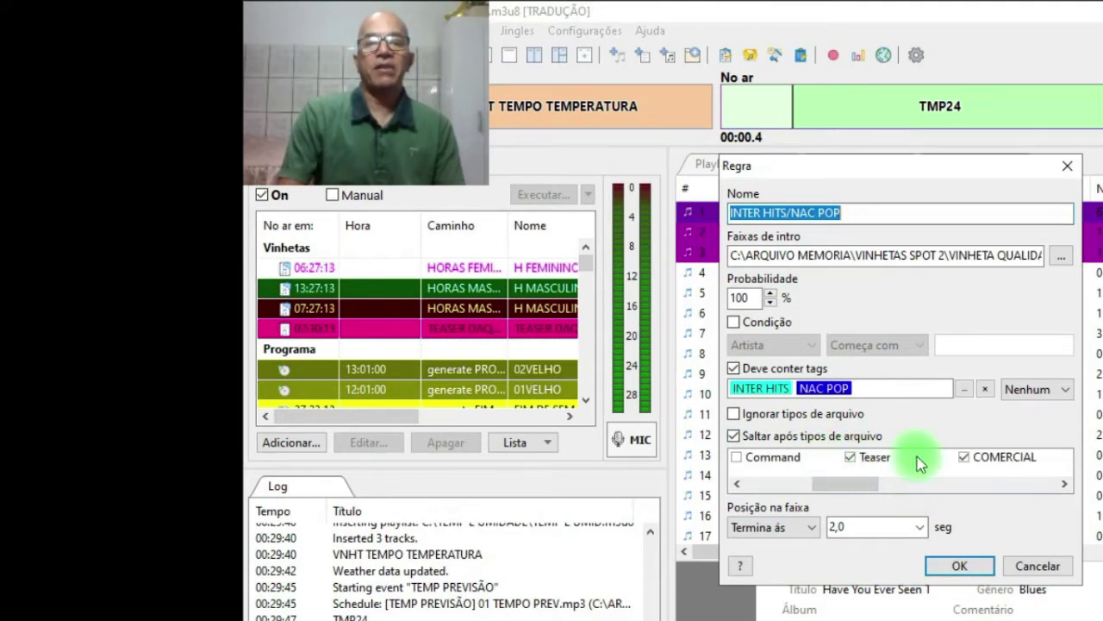
{"action": "left_click", "coordinate": [993, 484]}
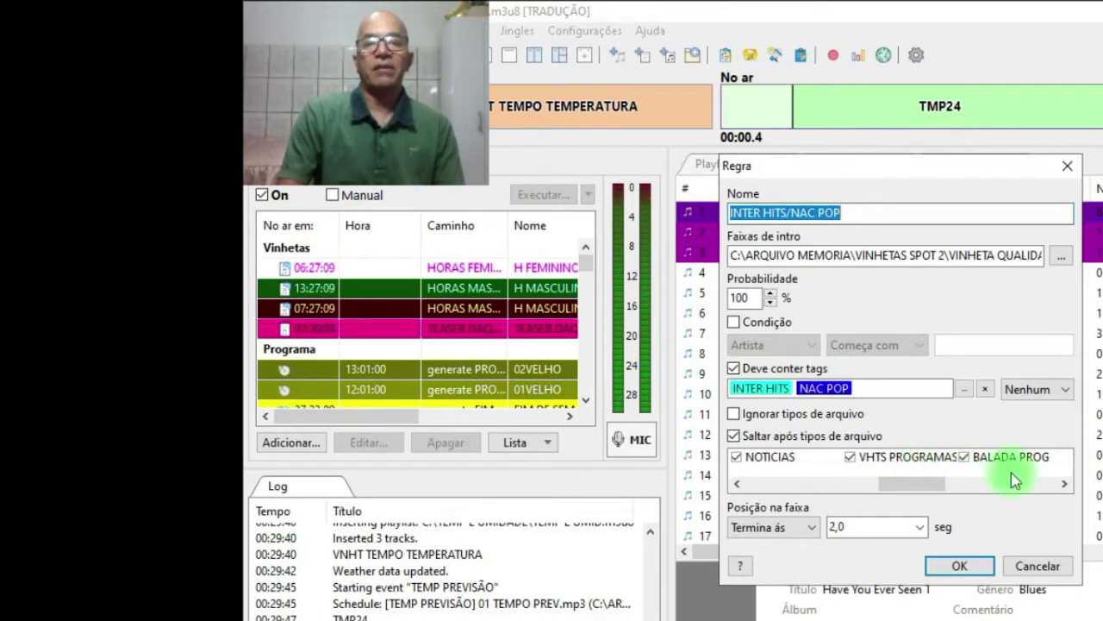
{"action": "left_click", "coordinate": [1016, 484]}
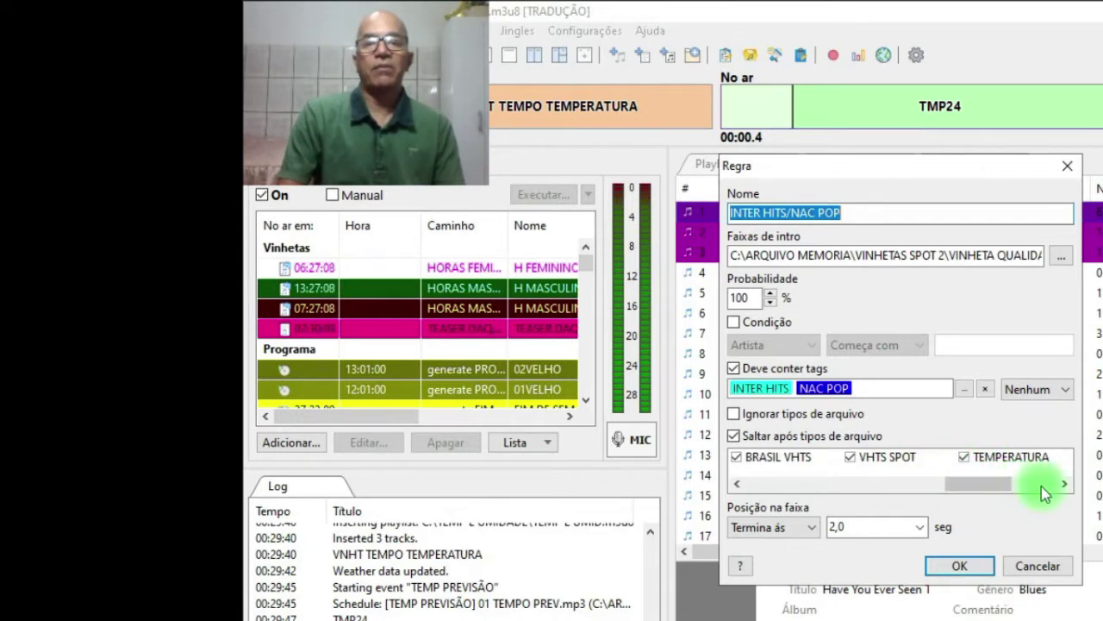
{"action": "left_click", "coordinate": [1051, 488]}
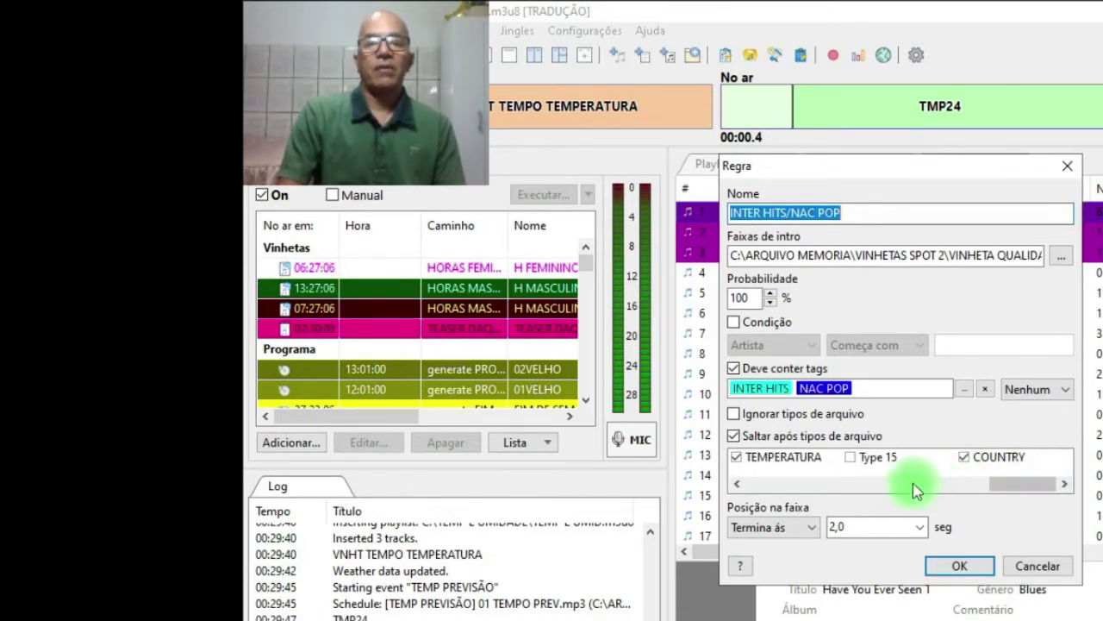
{"action": "left_click", "coordinate": [912, 489]}
{"action": "left_click", "coordinate": [1021, 489]}
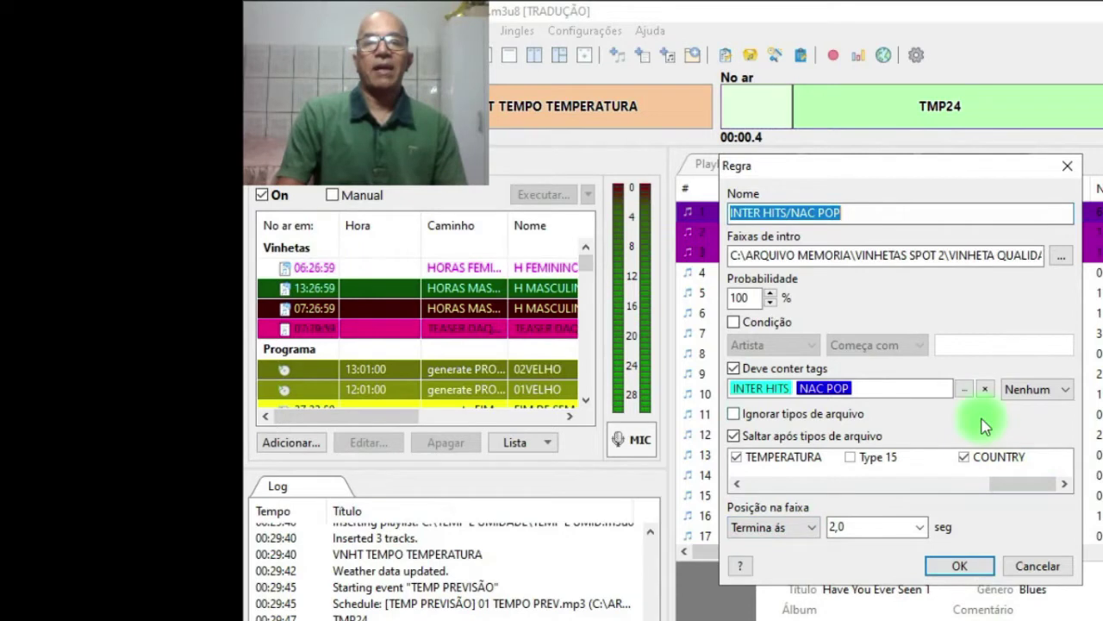
Step: Check the tag matching options of the INTER HITS/NAC POP rule, choose Nenhum, and close the automatic intro settings
{"action": "left_click", "coordinate": [1075, 393]}
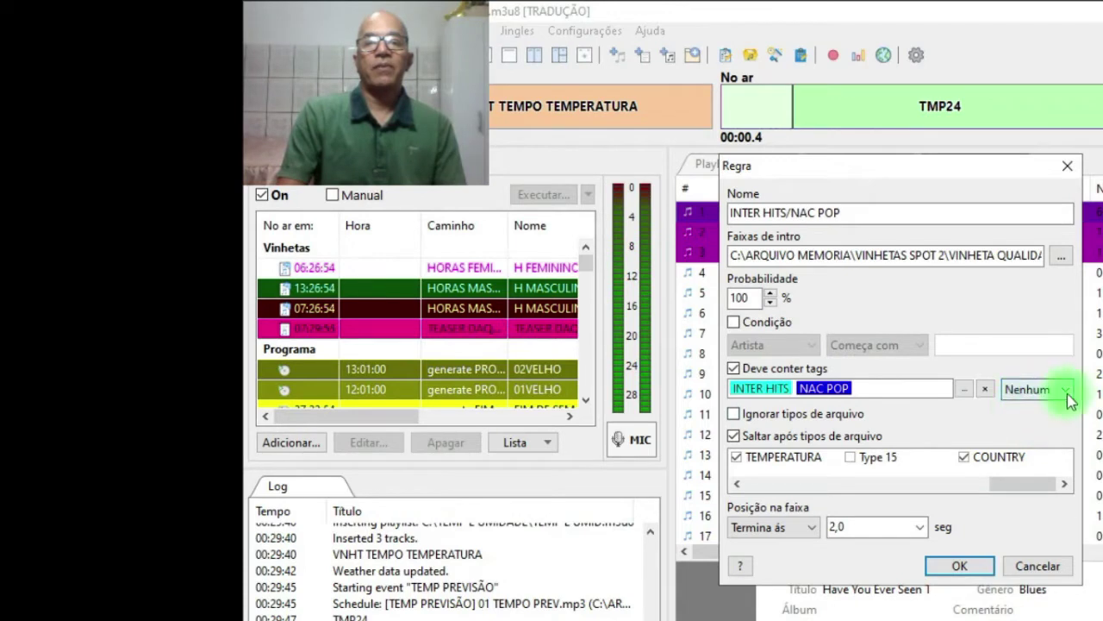
{"action": "left_click", "coordinate": [1066, 389]}
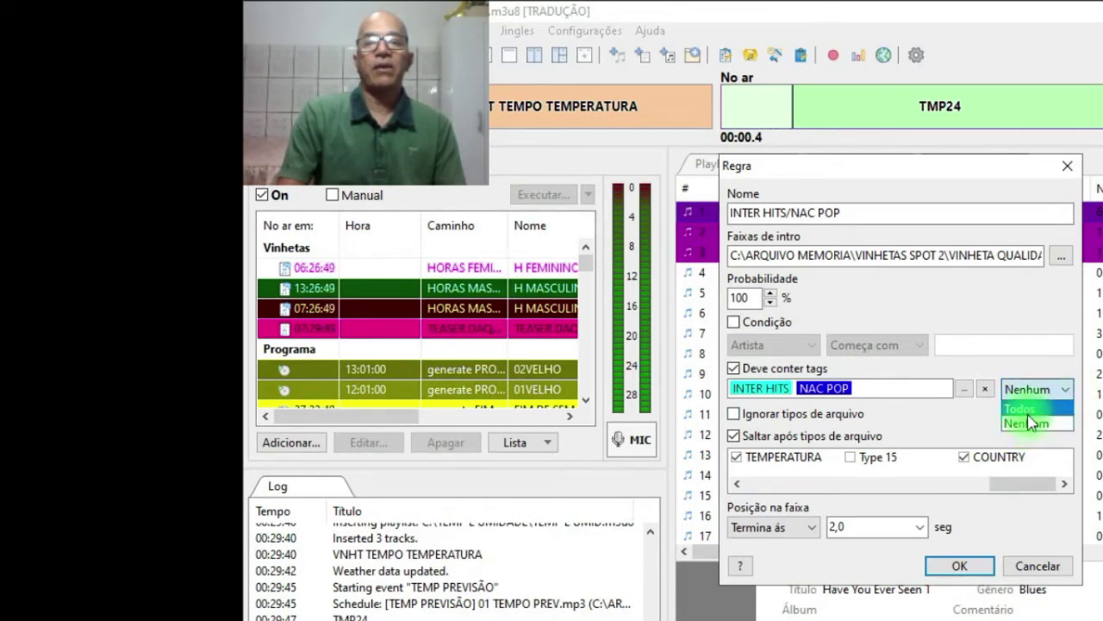
{"action": "left_click", "coordinate": [1032, 425]}
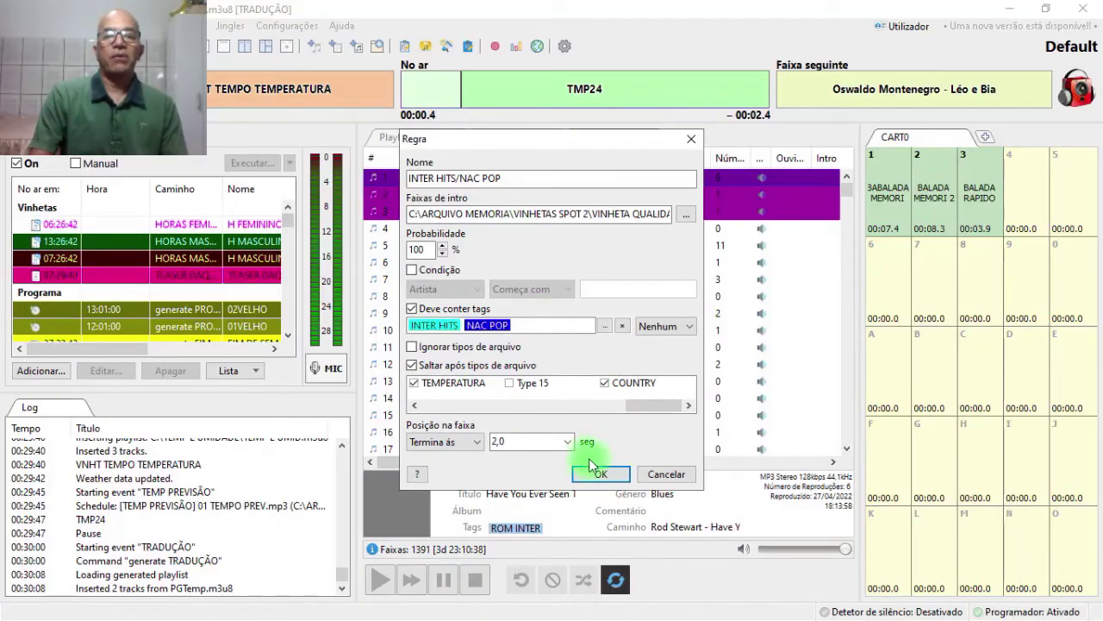
{"action": "left_click", "coordinate": [598, 475]}
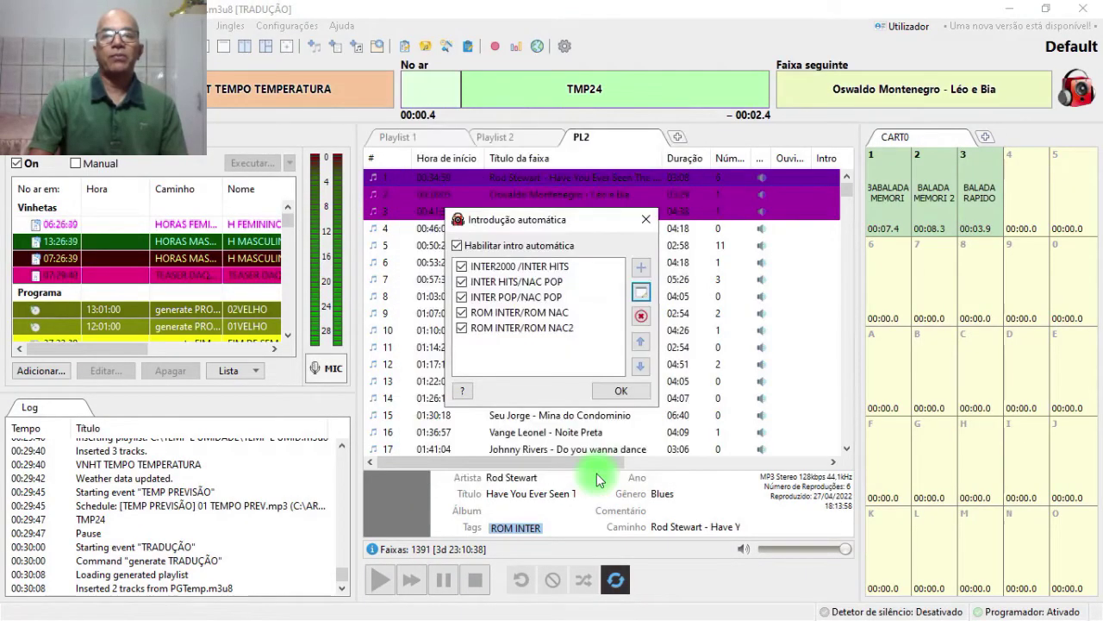
{"action": "left_click", "coordinate": [621, 393]}
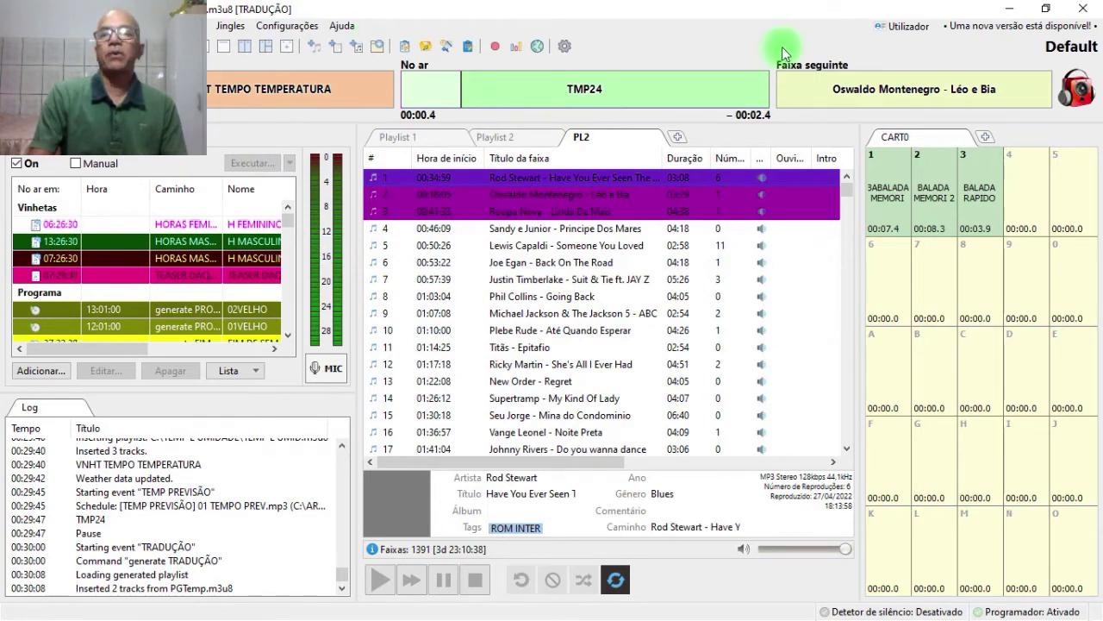
Step: Minimize the open windows and launch the trial version of RadioBOSS from the desktop, continuing with the evaluation
{"action": "left_click", "coordinate": [1006, 9]}
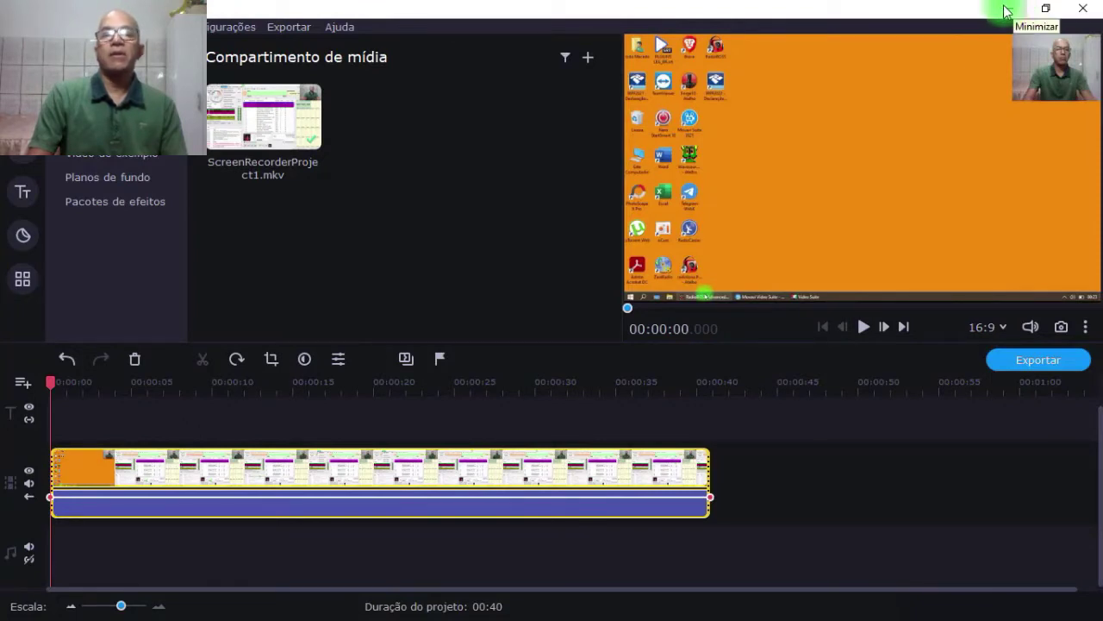
{"action": "left_click", "coordinate": [1005, 8]}
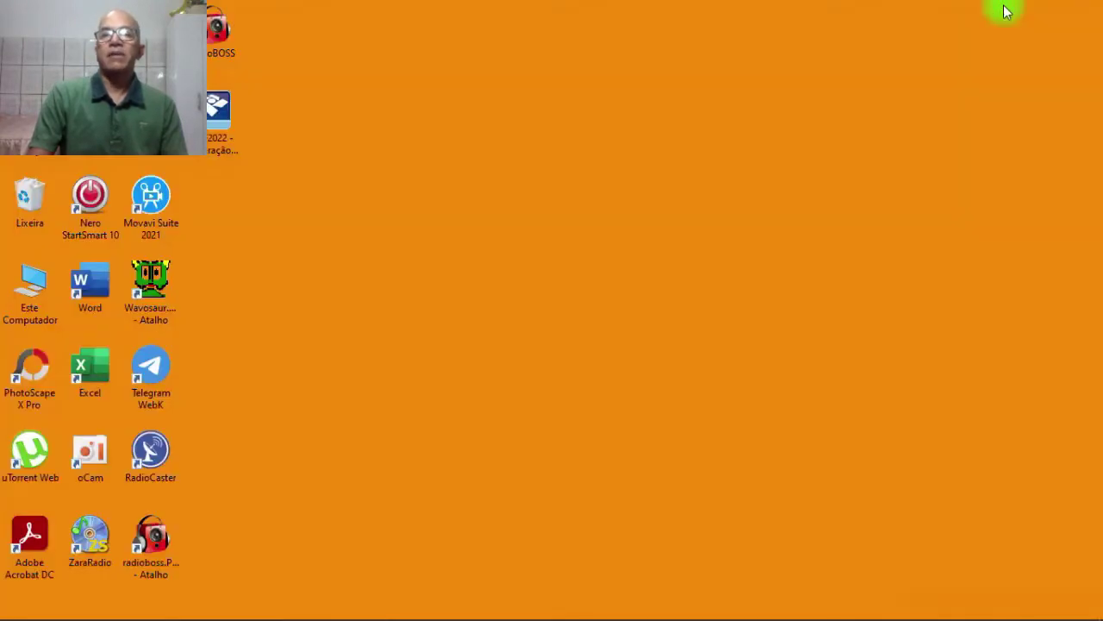
{"action": "double_click", "coordinate": [242, 51]}
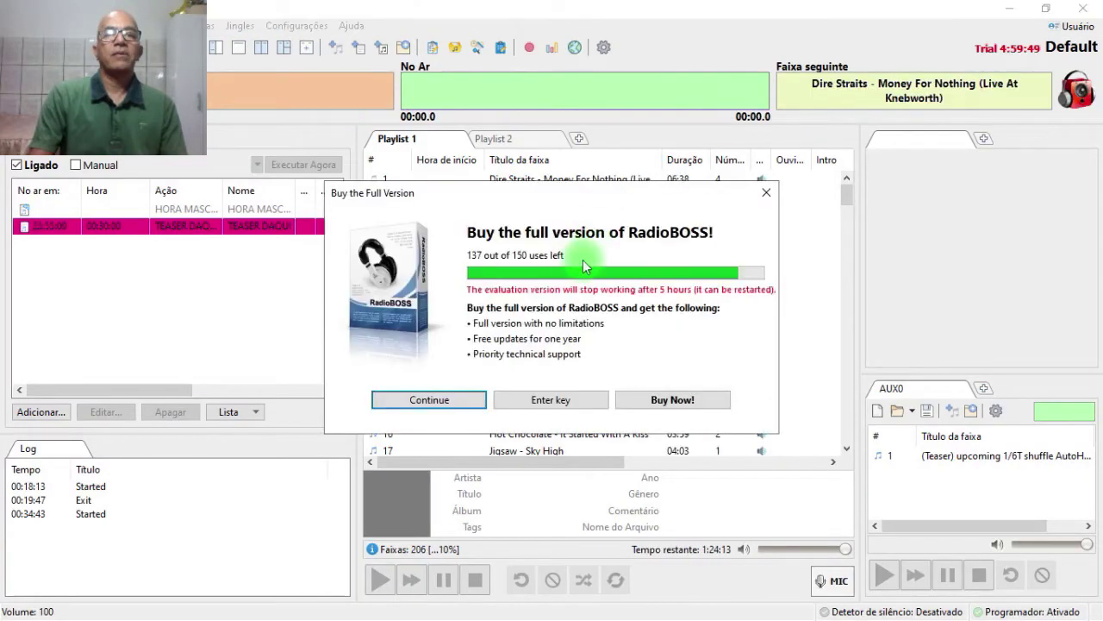
{"action": "left_click", "coordinate": [431, 400]}
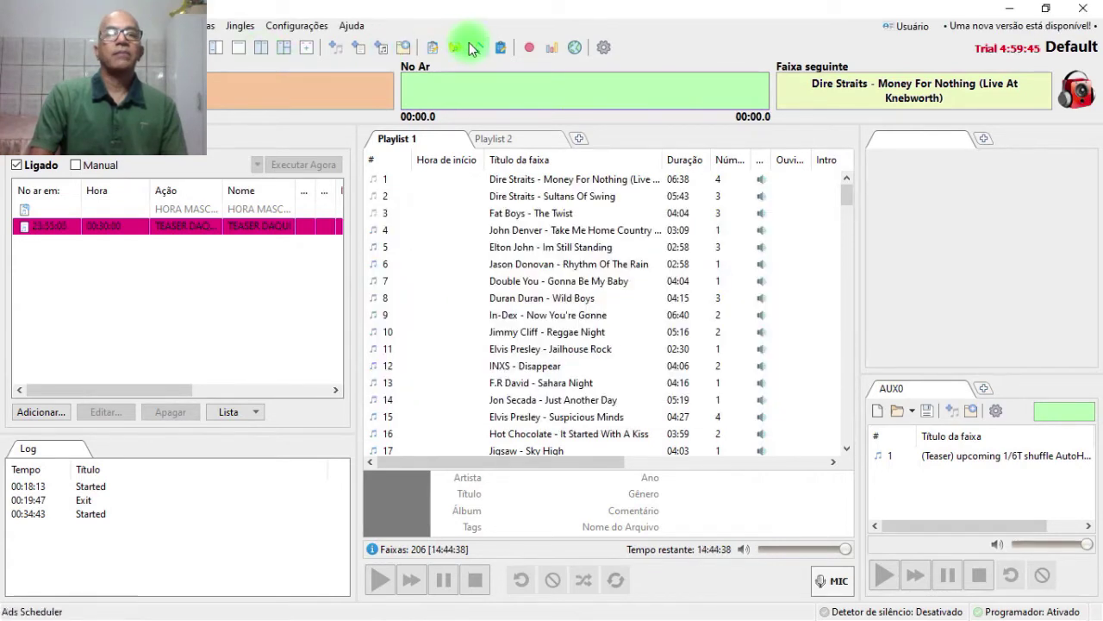
Step: Add a new automatic intro rule named PROGRAMA MUSICAL
{"action": "left_click", "coordinate": [206, 25]}
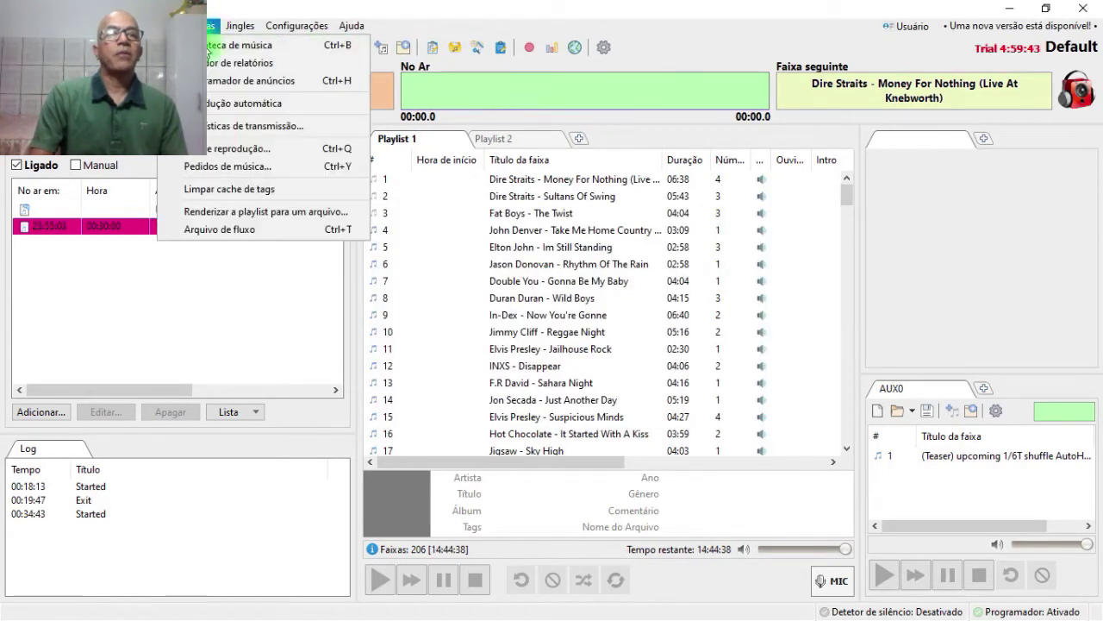
{"action": "left_click", "coordinate": [237, 104]}
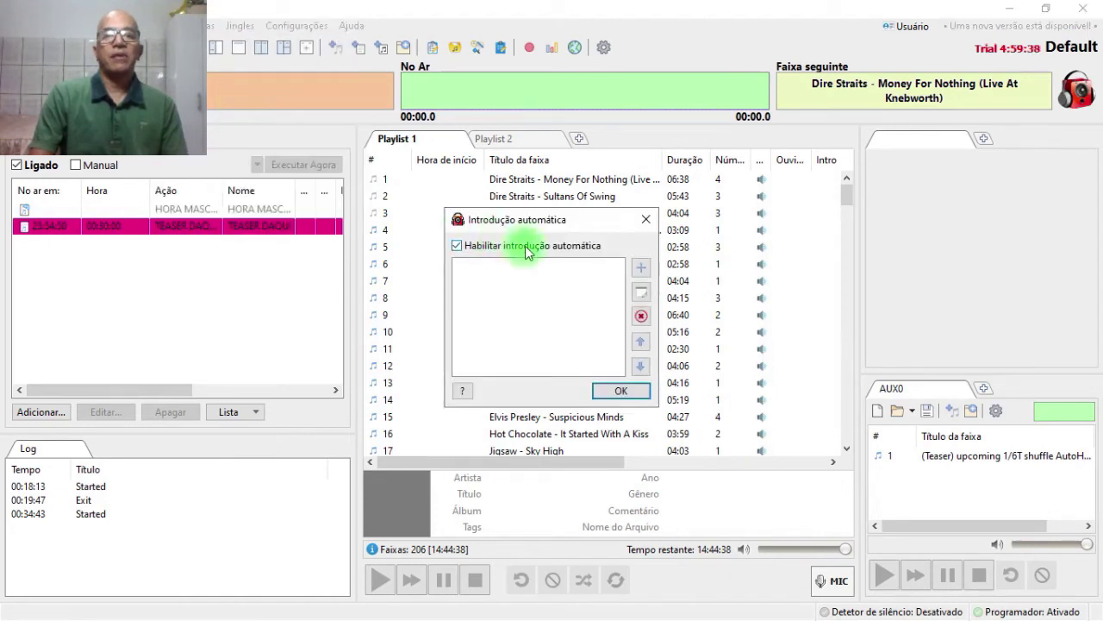
{"action": "left_click", "coordinate": [641, 271]}
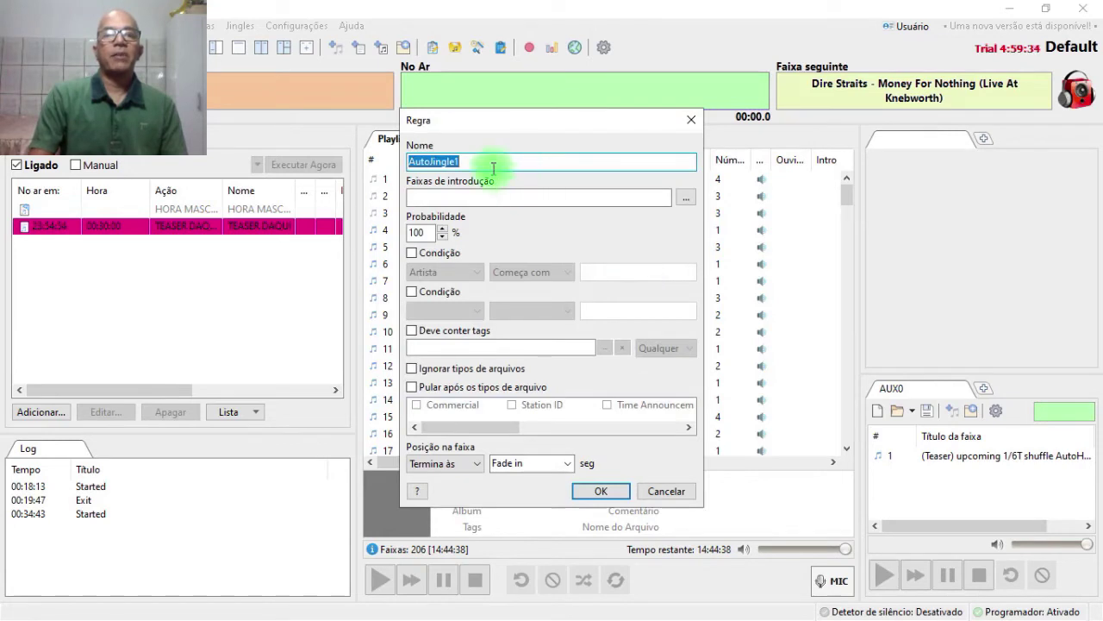
{"action": "type", "text": "PROGRAMA MUSICAL"}
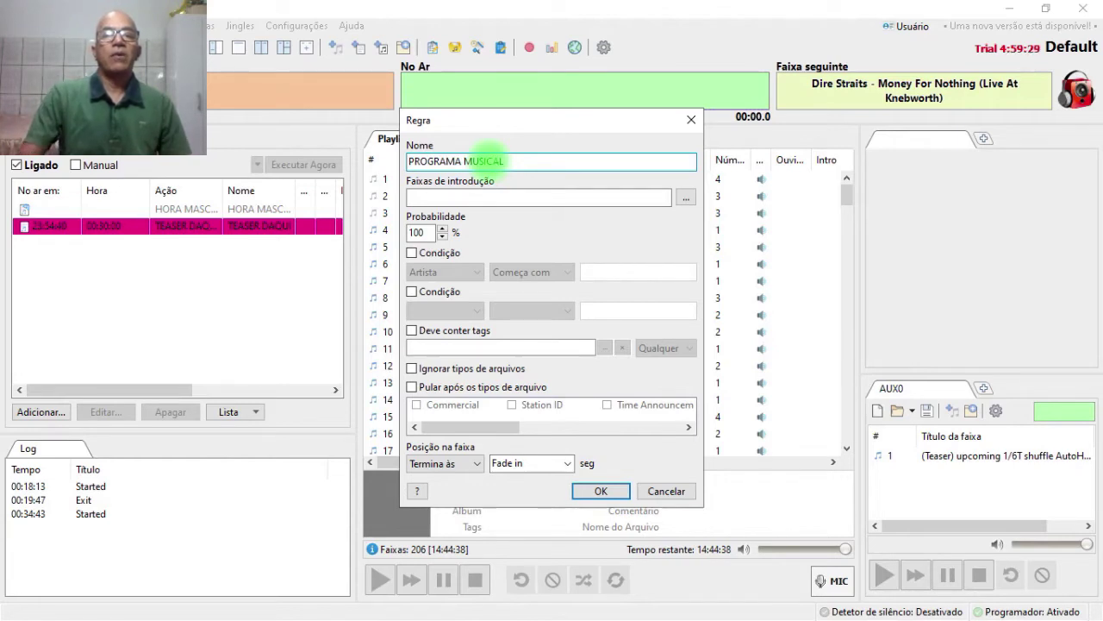
Step: Set the rule's Faixas de introdução to the folder C:\ARQUIVO MEMORIA\VINHETAS SPOT 2\VINHETA CURTA
{"action": "left_click", "coordinate": [693, 201]}
{"action": "left_click", "coordinate": [743, 218]}
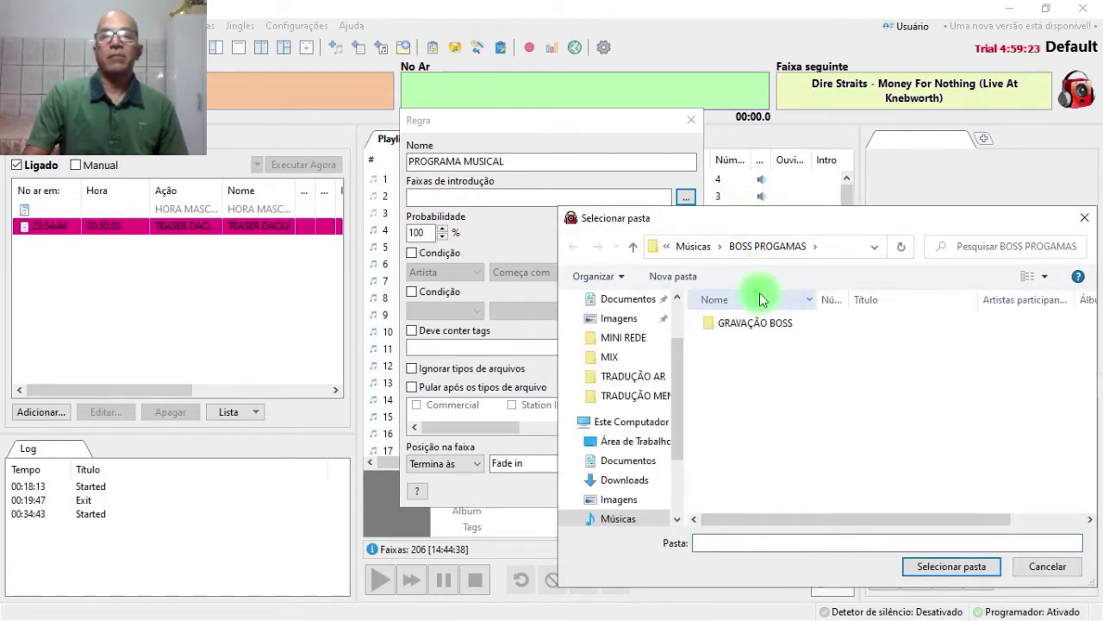
{"action": "left_click", "coordinate": [638, 248]}
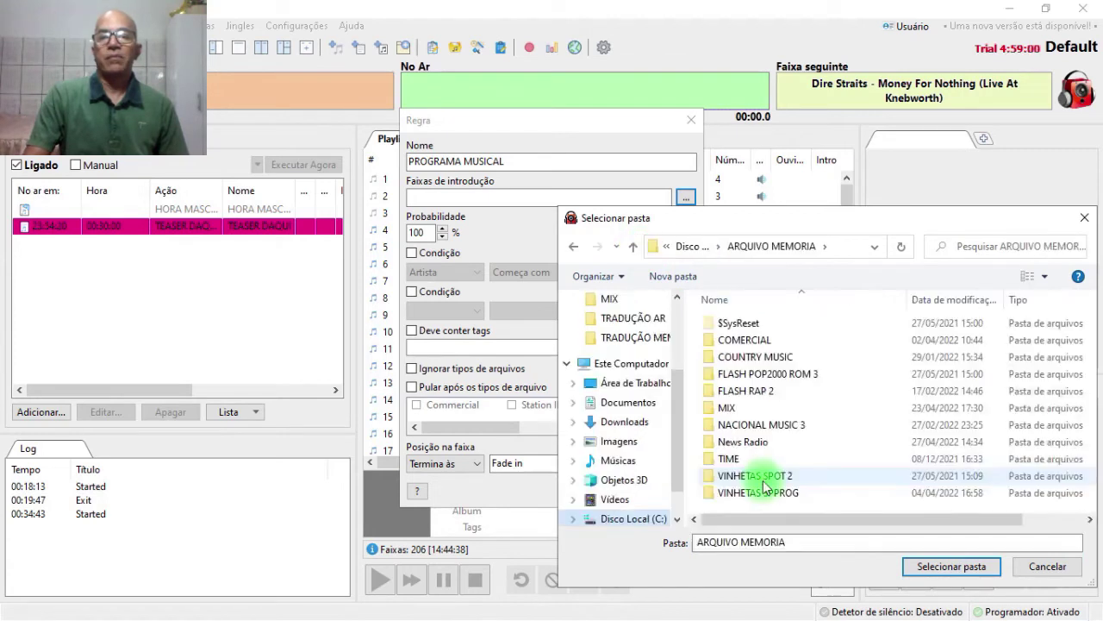
{"action": "double_click", "coordinate": [763, 479]}
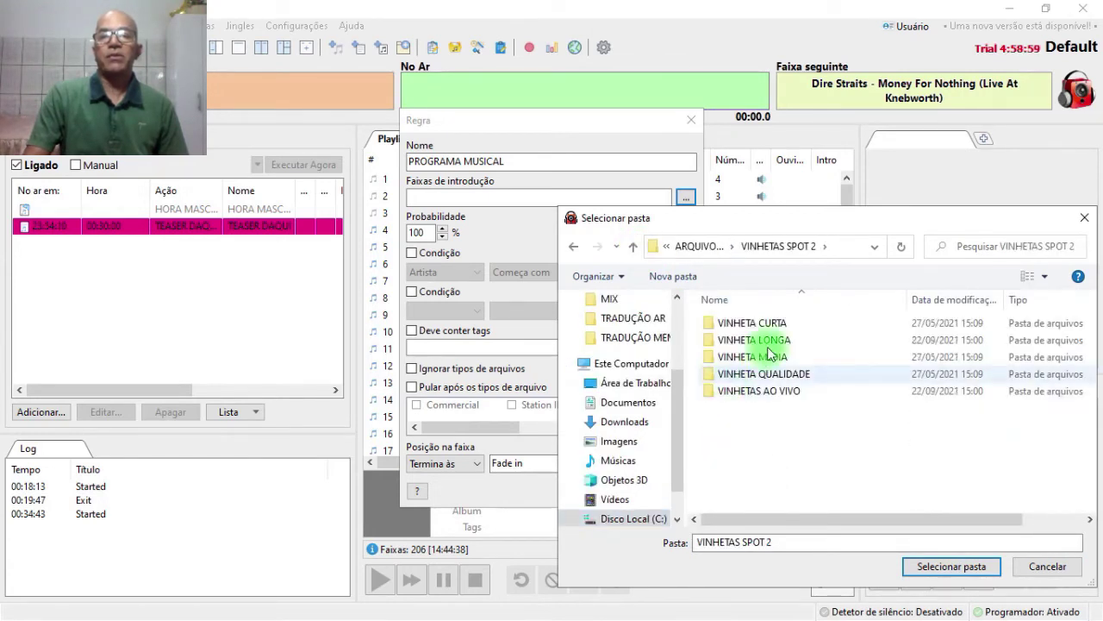
{"action": "left_click", "coordinate": [758, 326]}
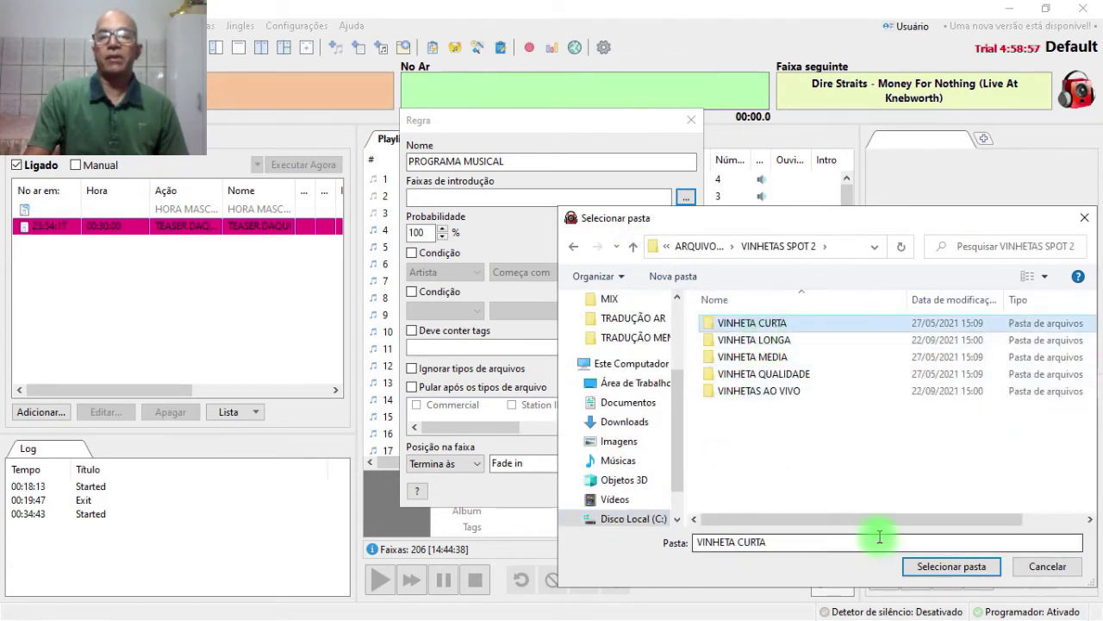
{"action": "left_click", "coordinate": [953, 569]}
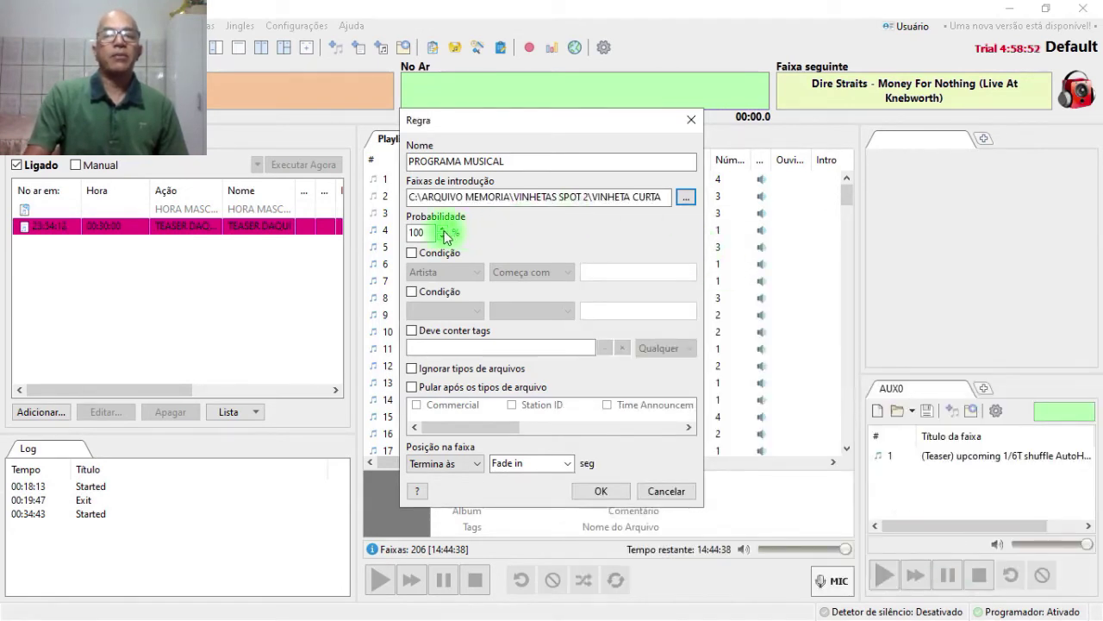
Step: Enable Deve conter tags with Qualquer and Pular após os tipos de arquivo, save the rule, and close the automatic intro settings
{"action": "left_click", "coordinate": [448, 330]}
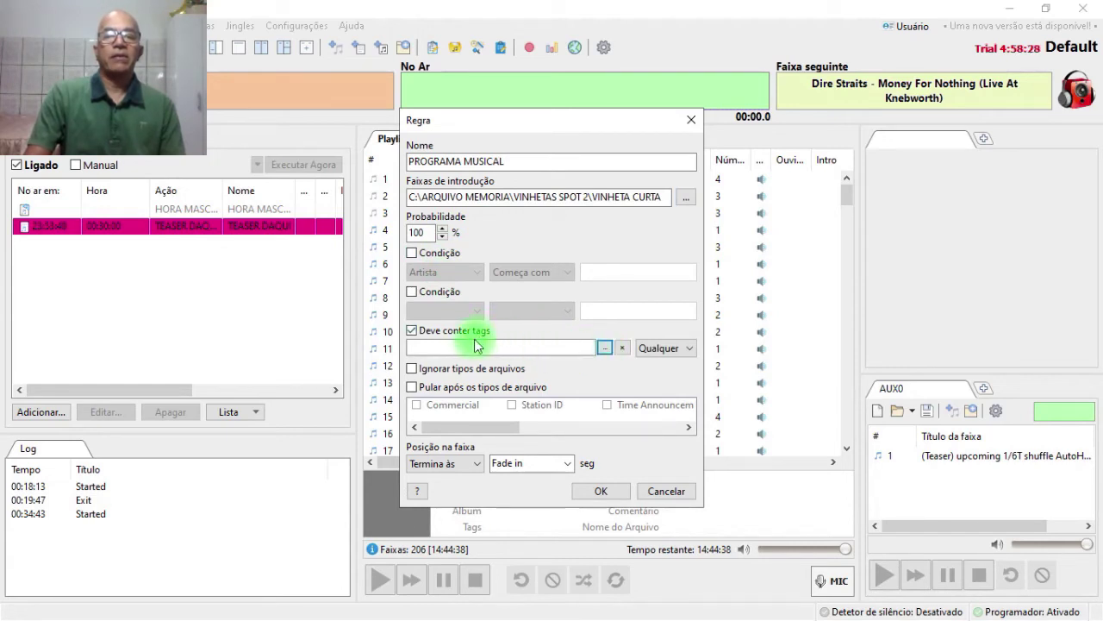
{"action": "left_click", "coordinate": [415, 388]}
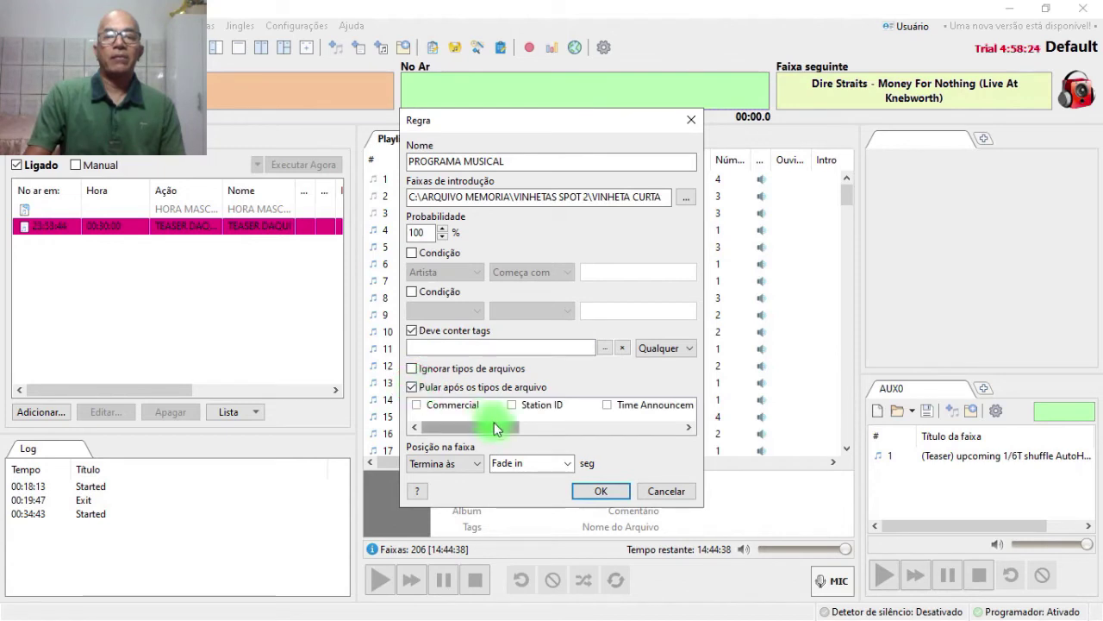
{"action": "left_click", "coordinate": [690, 349]}
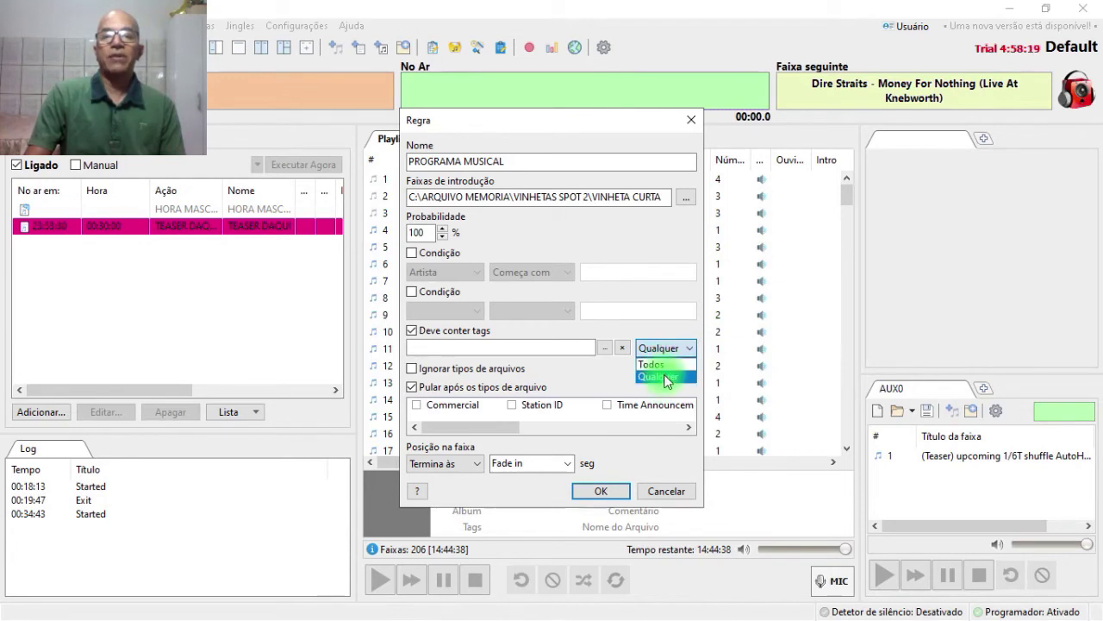
{"action": "left_click", "coordinate": [663, 377]}
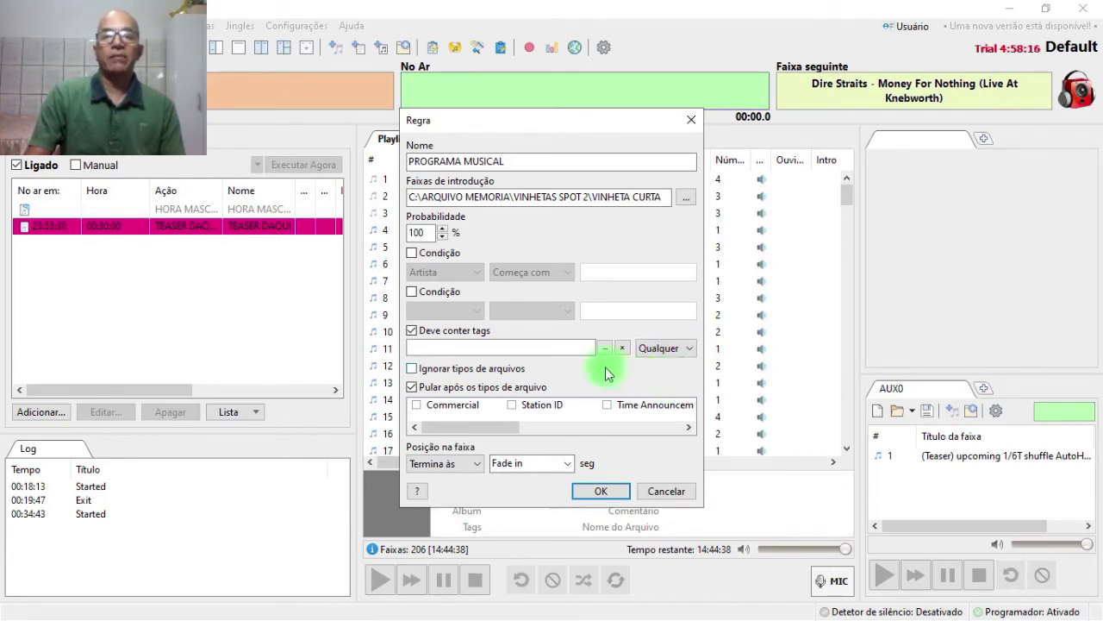
{"action": "left_click", "coordinate": [594, 492]}
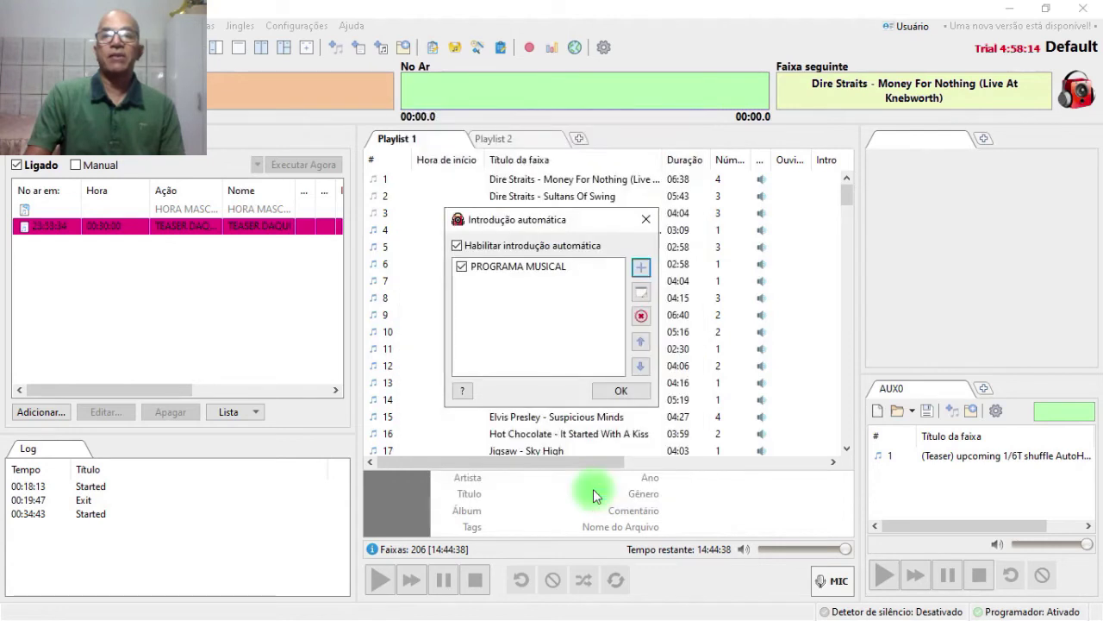
{"action": "left_click", "coordinate": [647, 221]}
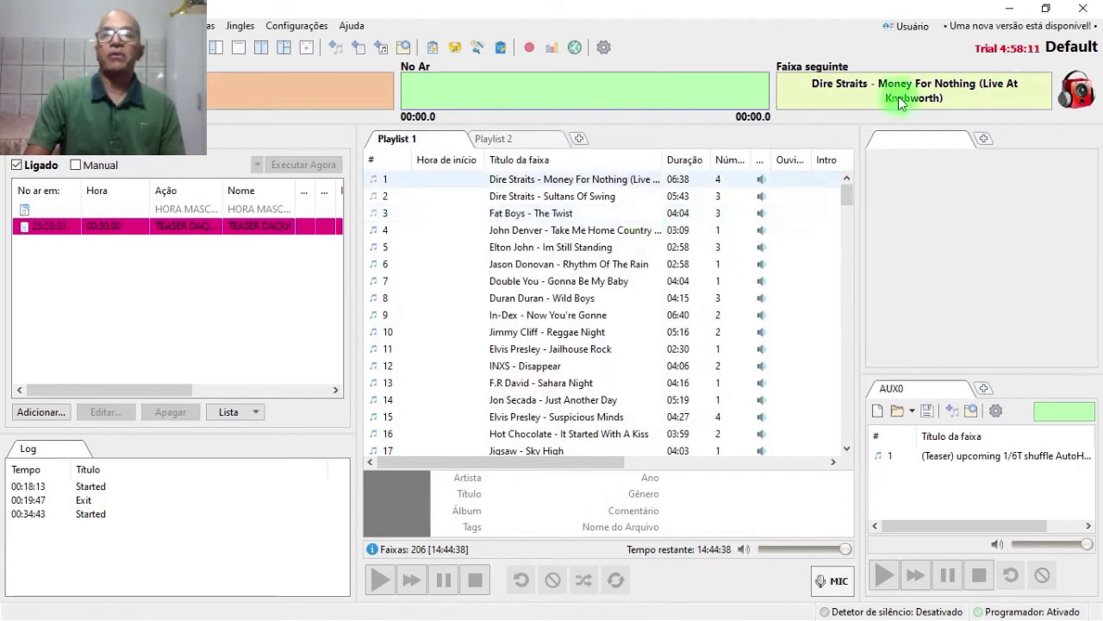
{"action": "left_click", "coordinate": [1089, 10]}
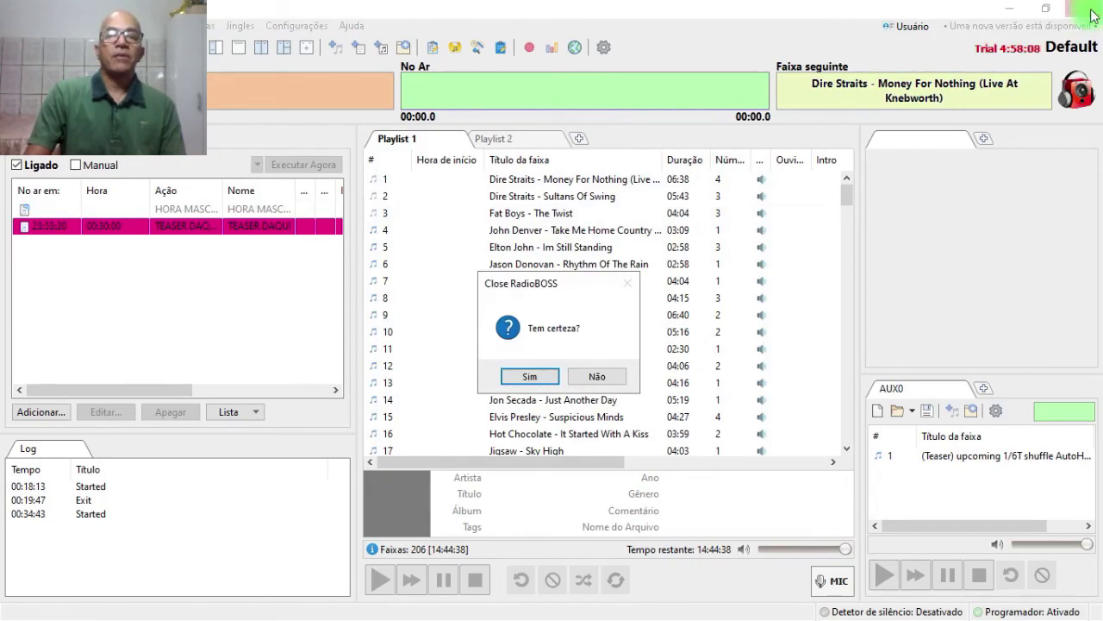
{"action": "left_click", "coordinate": [597, 378]}
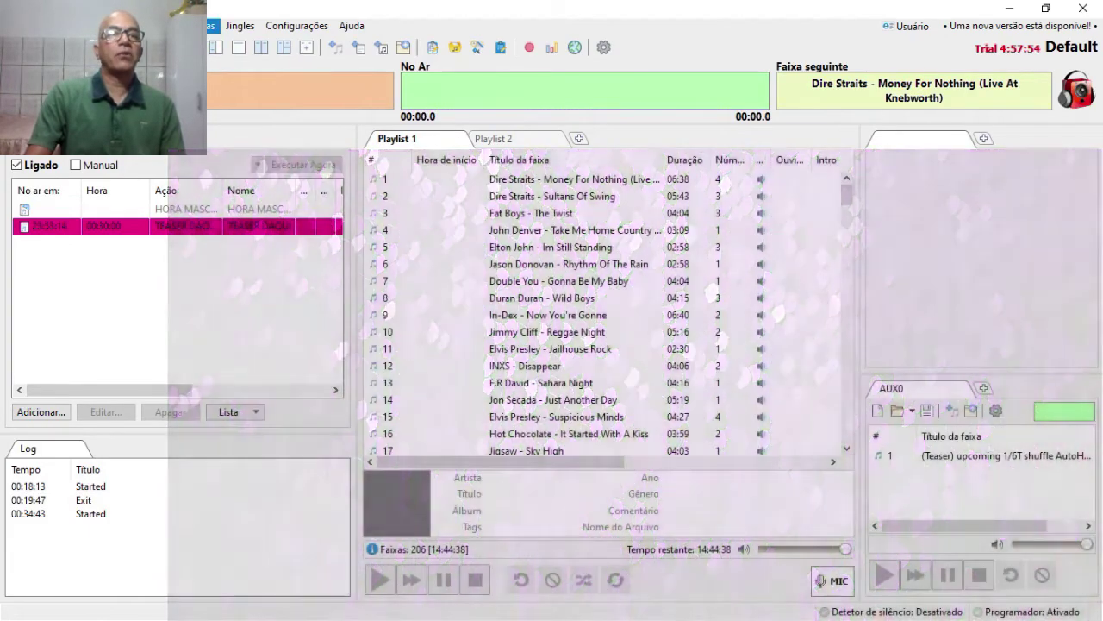
Step: Reopen the automatic intro settings
{"action": "left_click", "coordinate": [198, 25]}
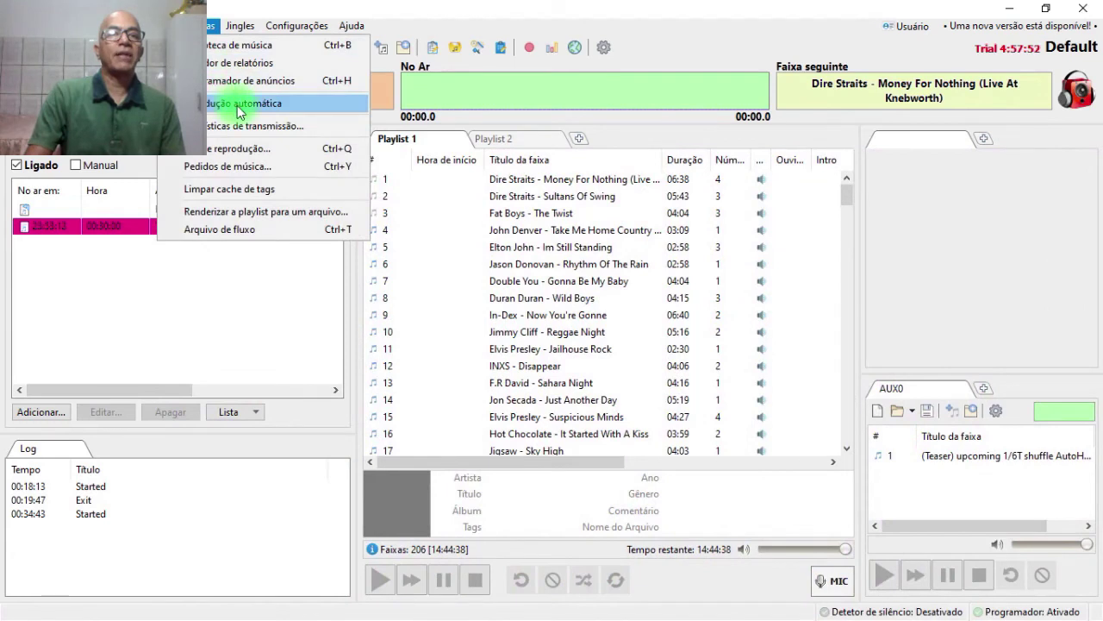